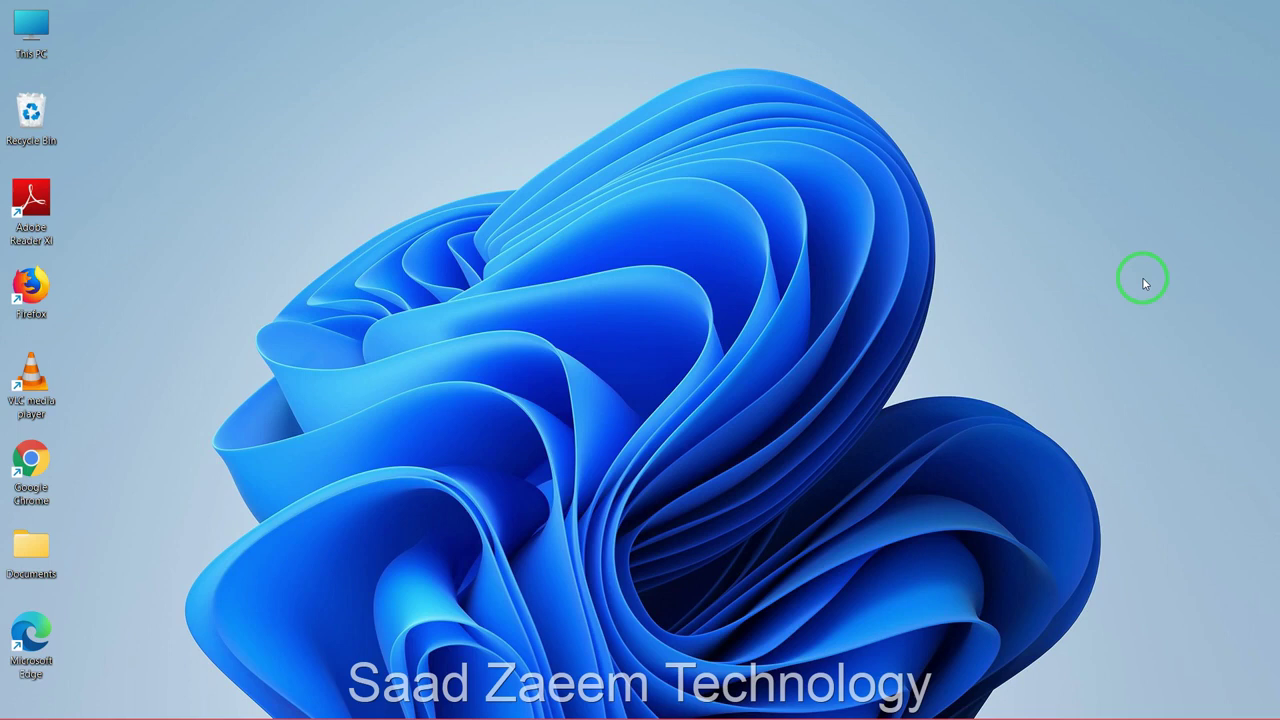
# Reveal the auto-hidden Windows 11 taskbar at the bottom of the screen.
pyautogui.moveTo(1143, 712)
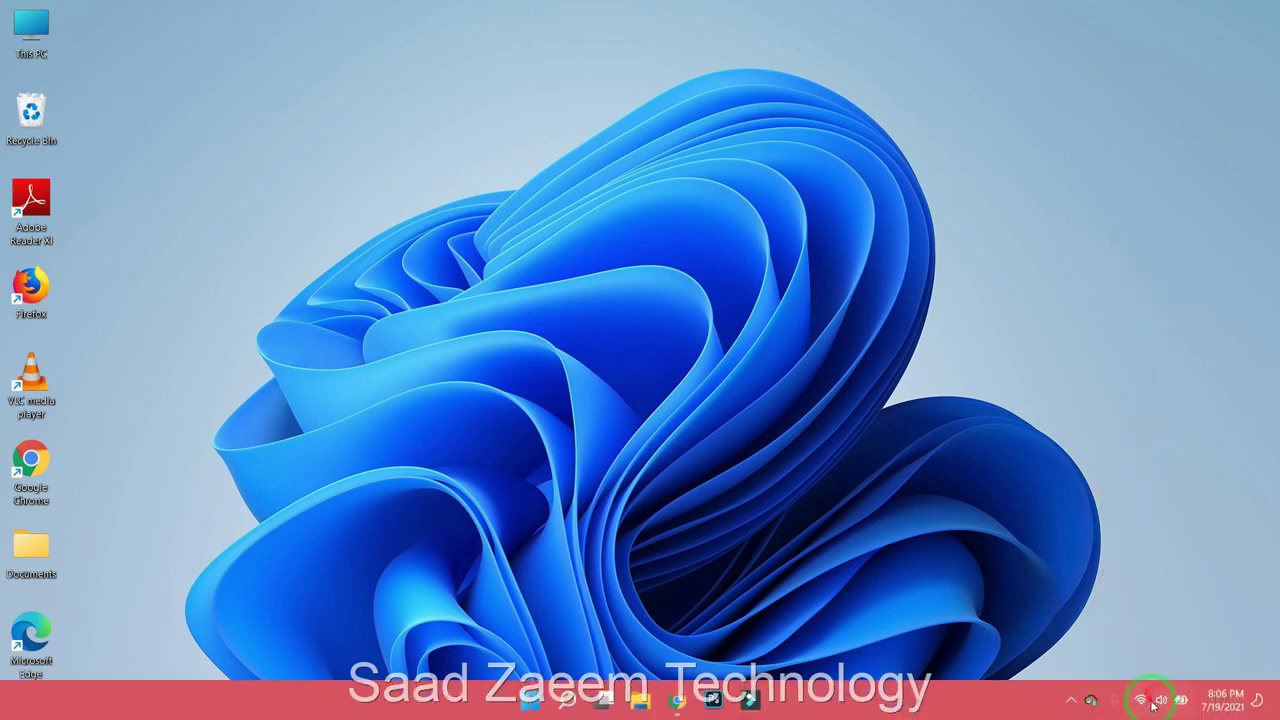
# Raise the system volume to about 98 in Quick Settings, then close the panel.
pyautogui.click(1160, 703)
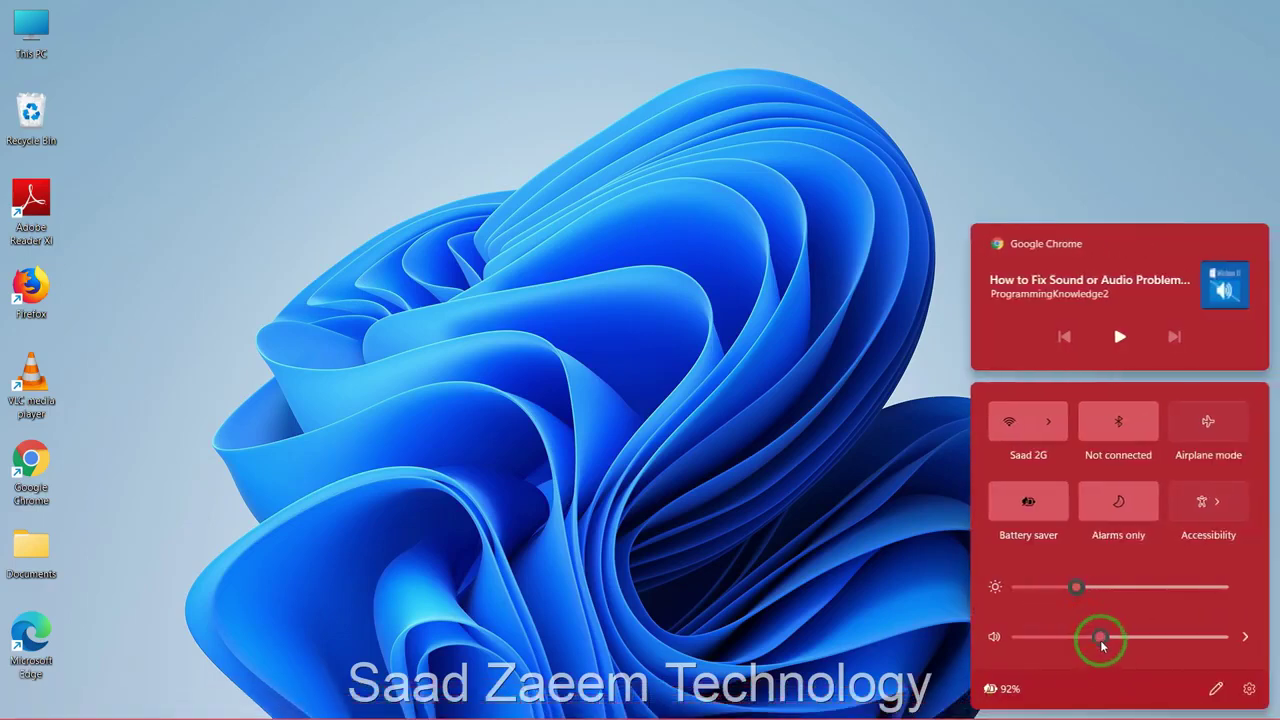
pyautogui.moveTo(1100, 636); pyautogui.dragTo(1224, 646)
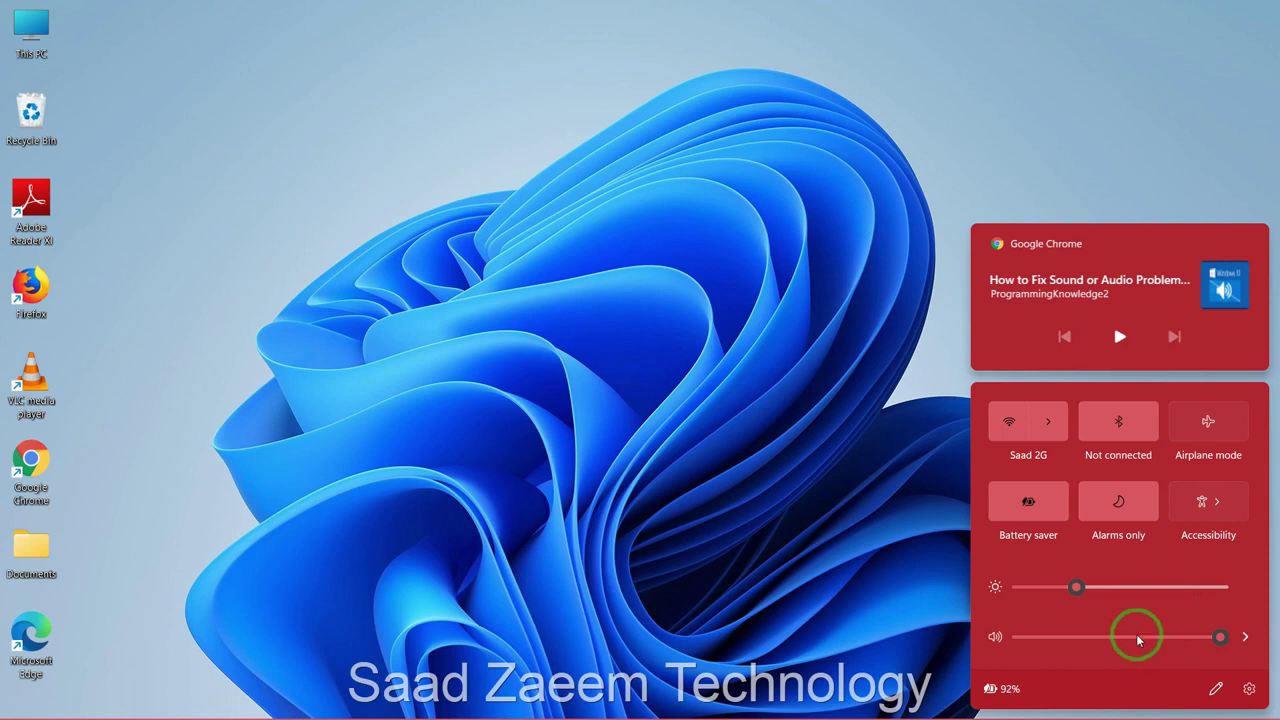
pyautogui.click(860, 588)
pyautogui.moveTo(1000, 694)
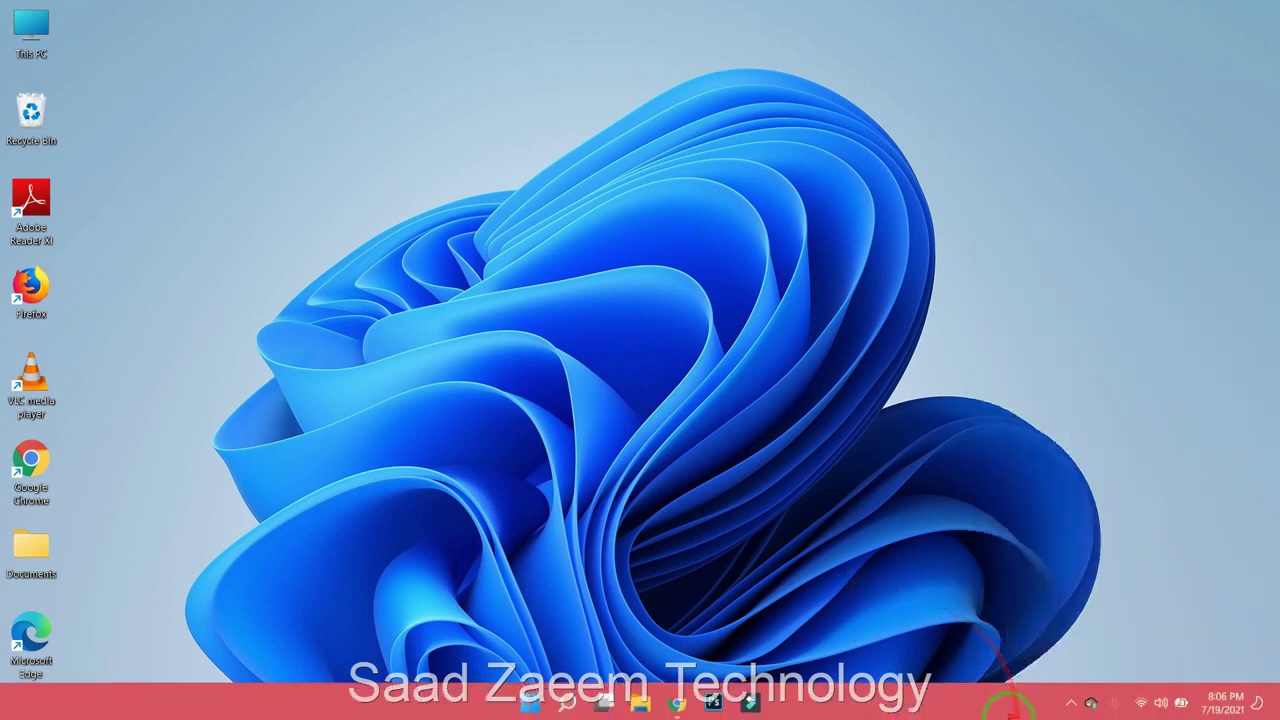
pyautogui.rightClick(1162, 702)
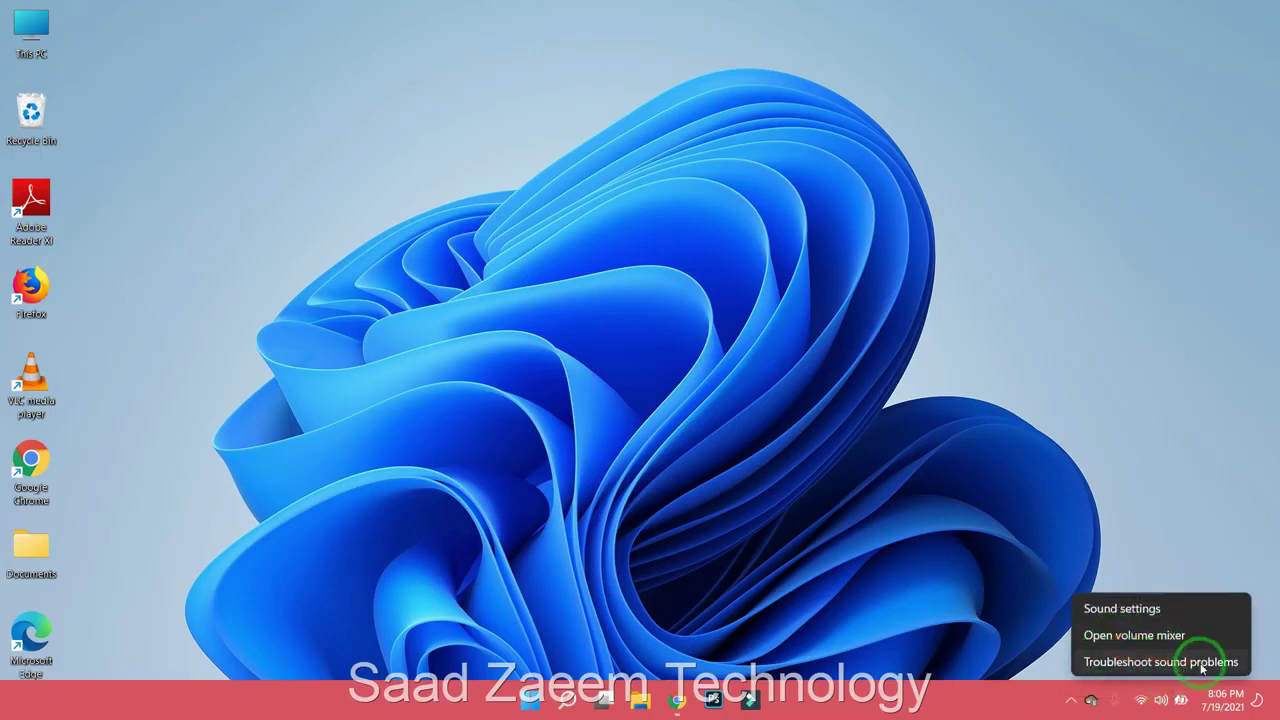
pyautogui.click(1160, 662)
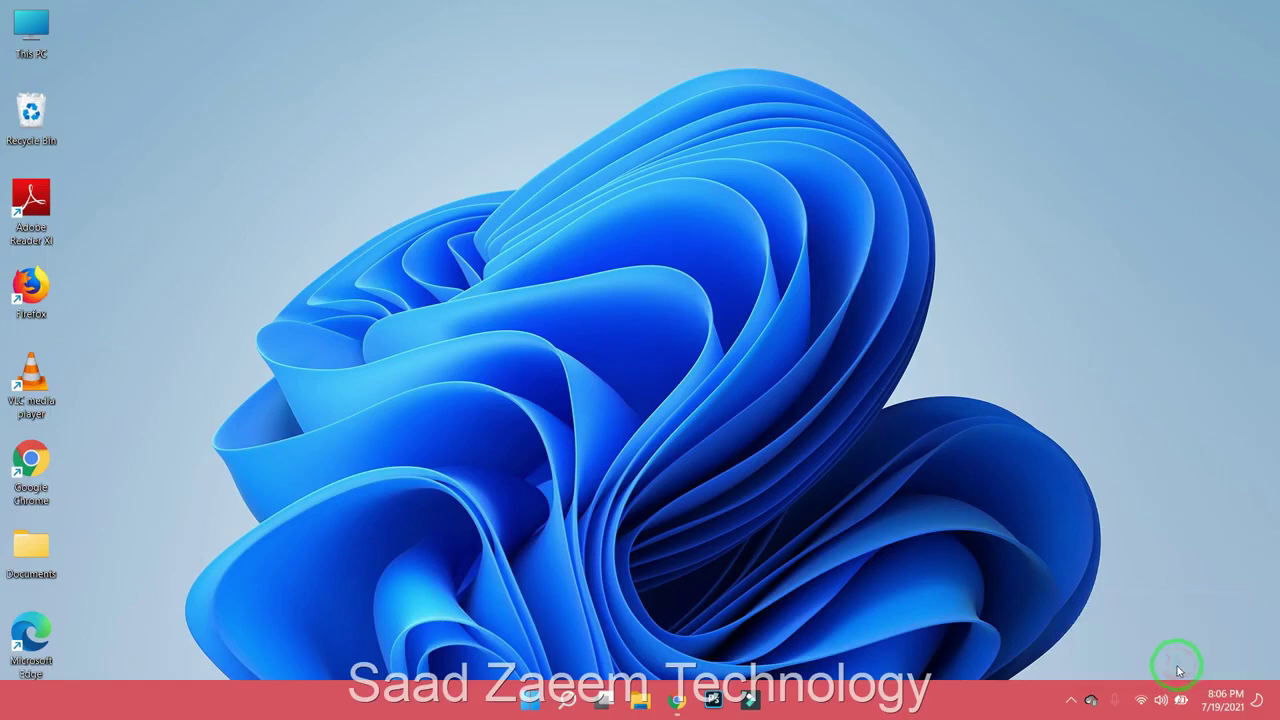
pyautogui.moveTo(670, 178); pyautogui.dragTo(684, 138)
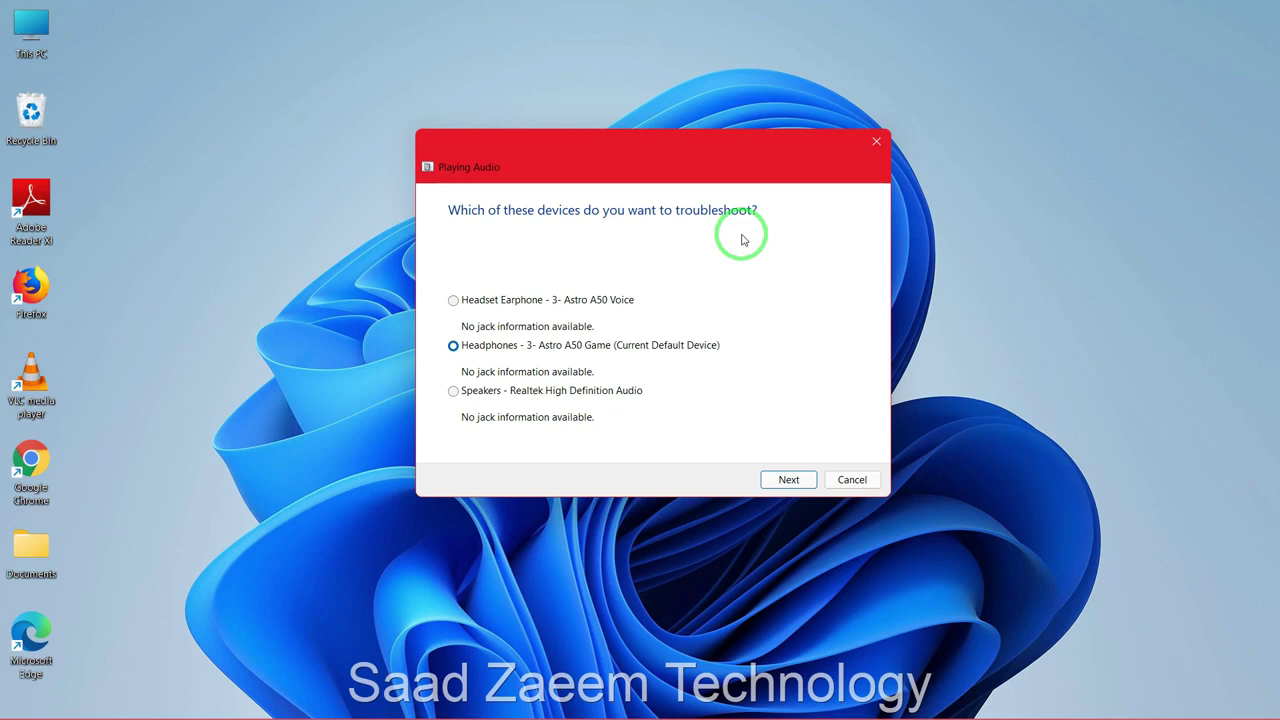
pyautogui.click(863, 481)
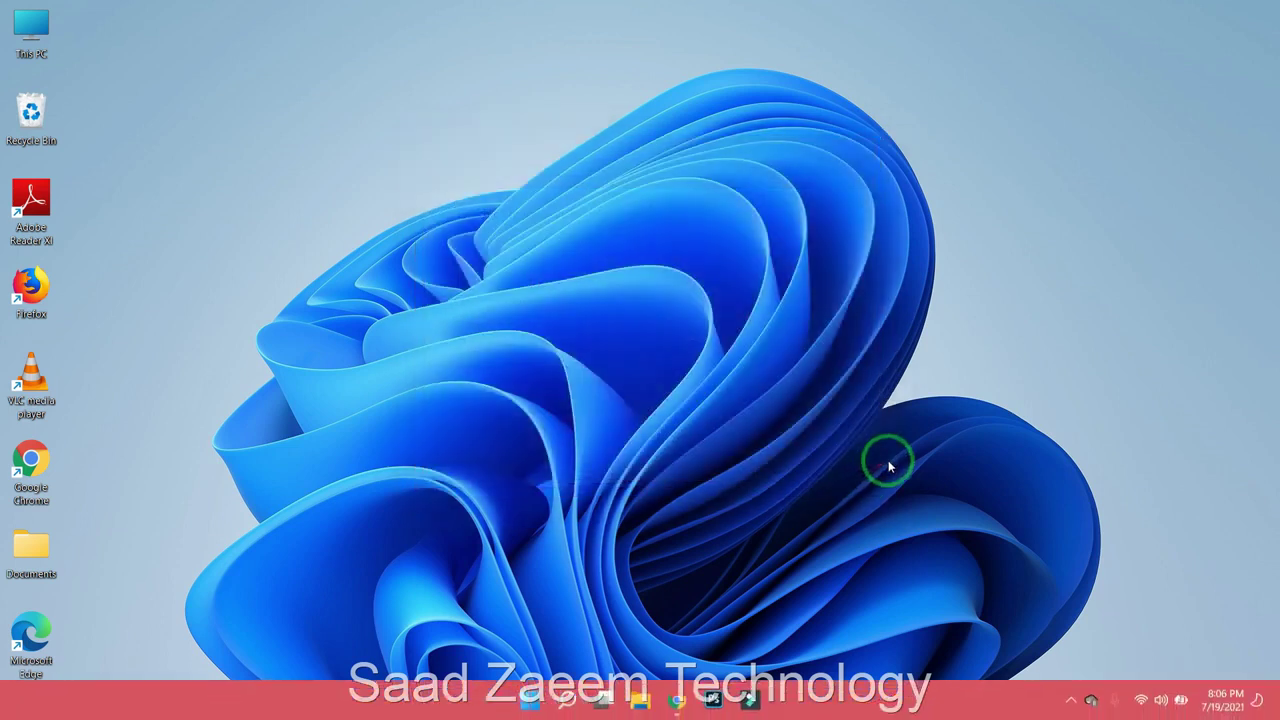
pyautogui.click(628, 246)
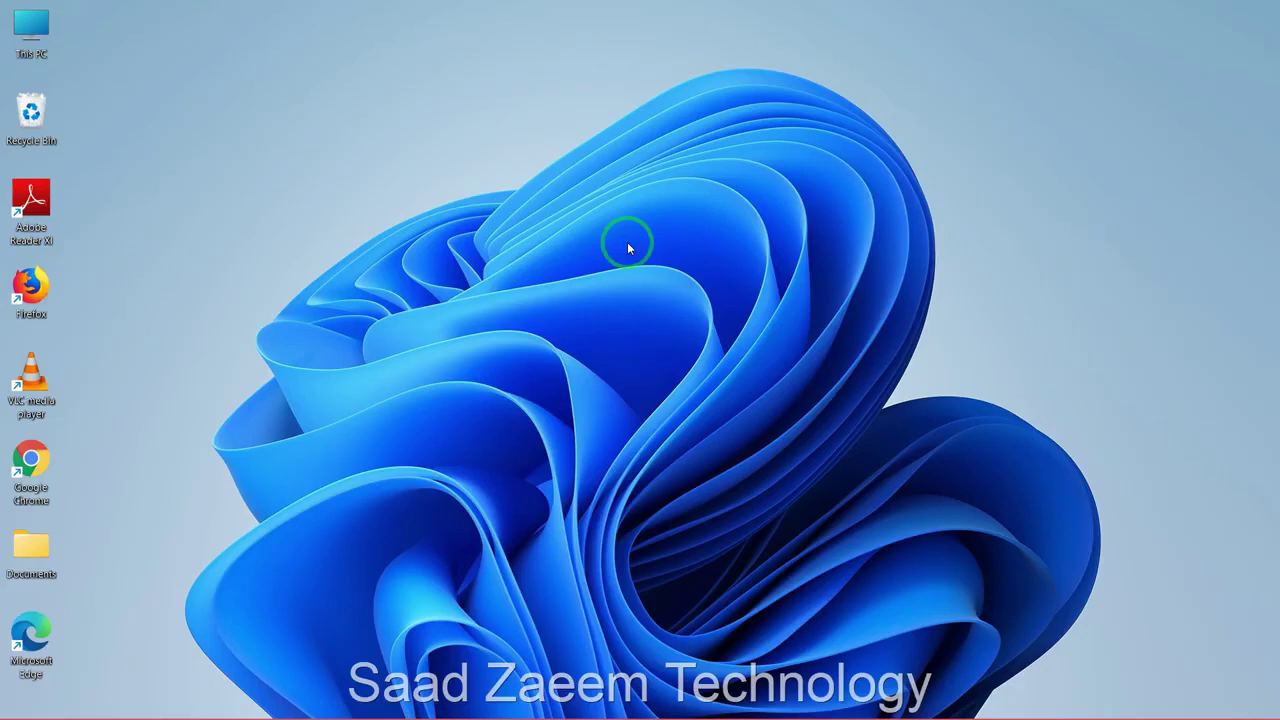
# Search for 'Device' and launch Device Manager from the results.
pyautogui.click(563, 694)
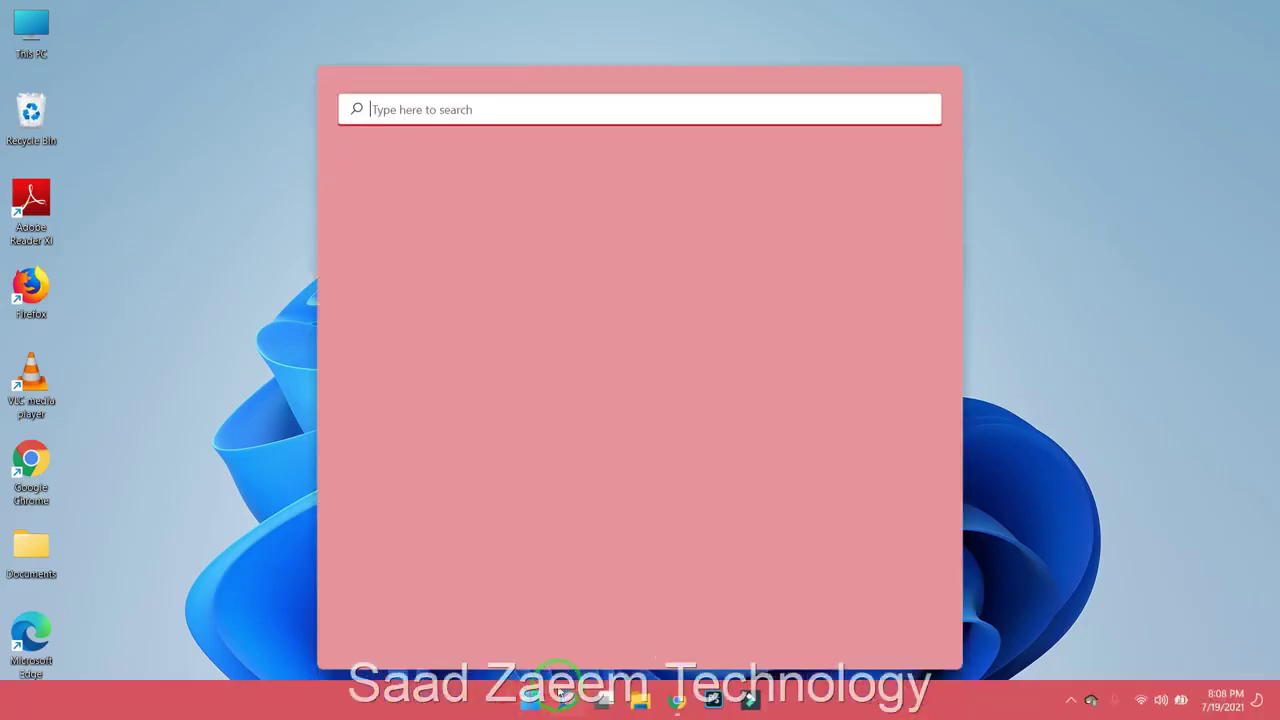
pyautogui.write('De')
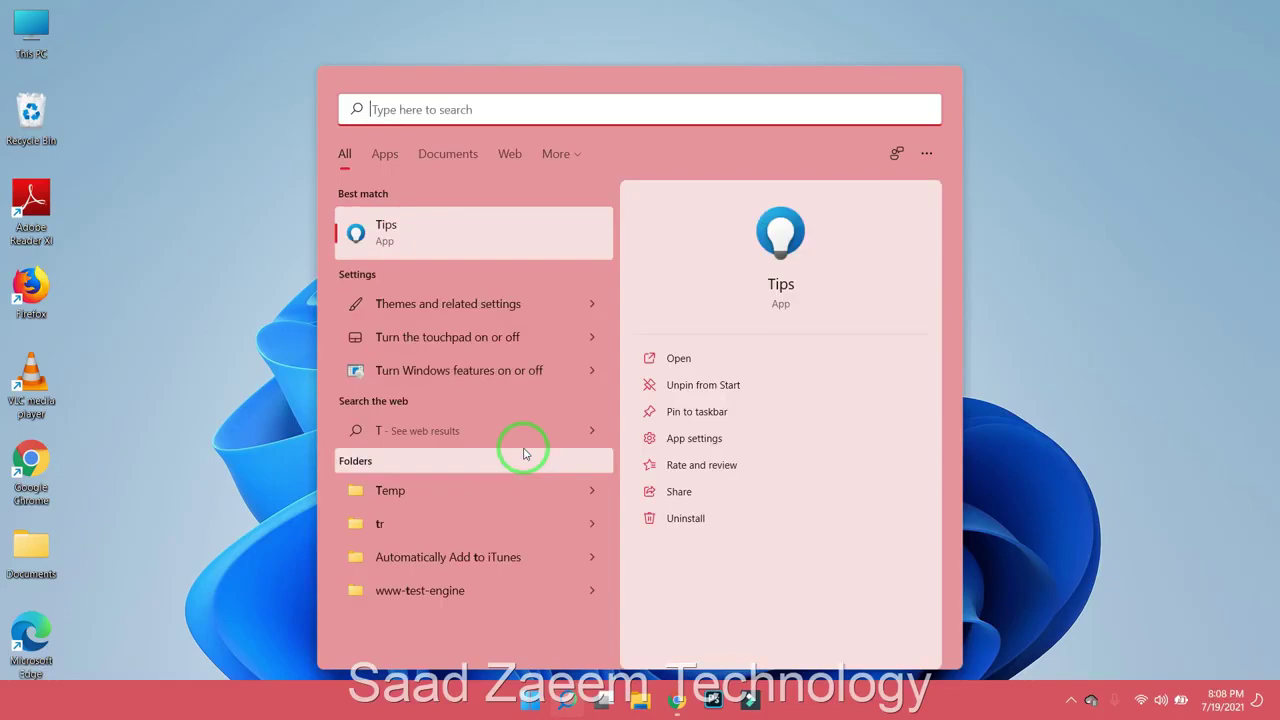
pyautogui.write('vice')
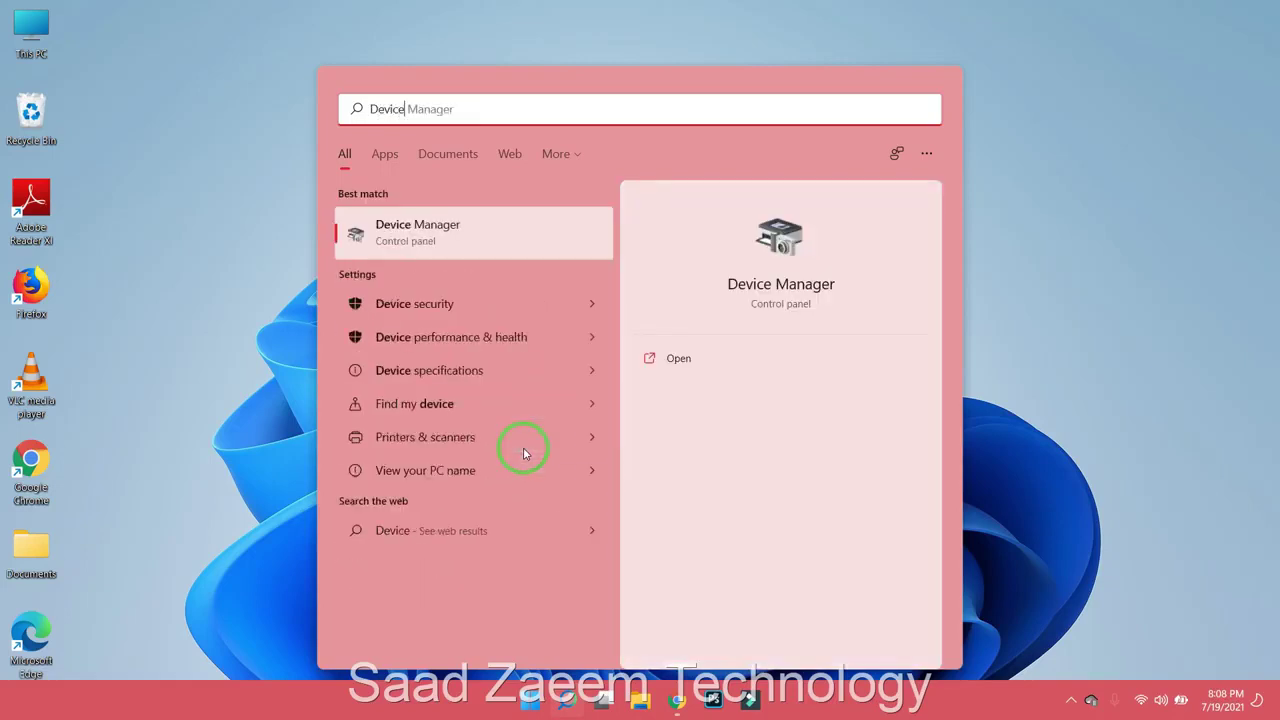
pyautogui.click(493, 242)
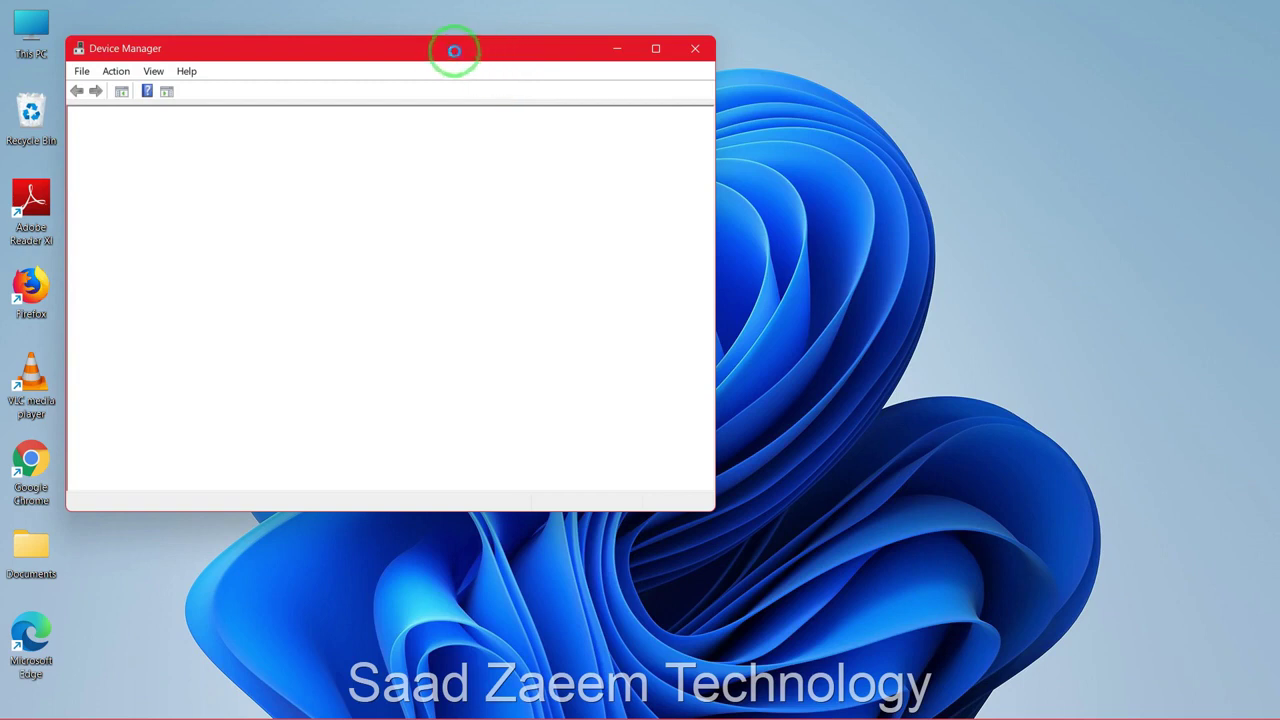
pyautogui.moveTo(546, 43); pyautogui.dragTo(631, 34)
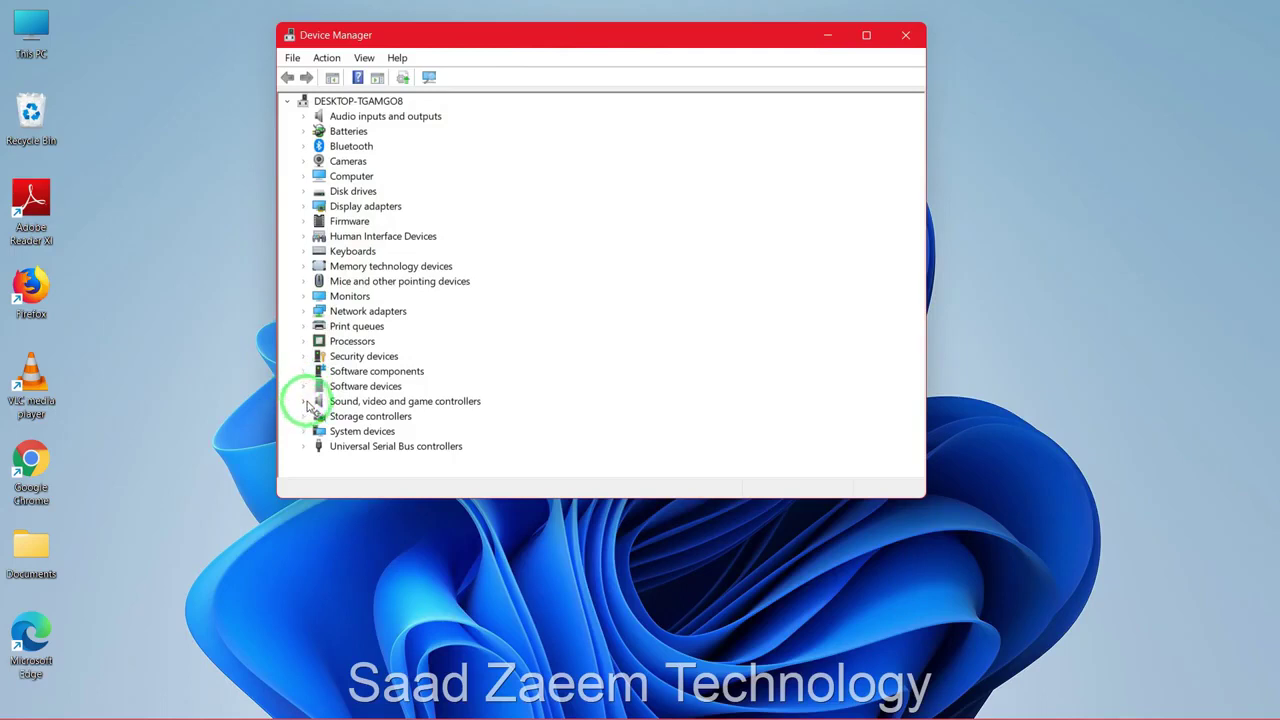
# Expand Sound, video and game controllers and select Realtek High Definition Audio.
pyautogui.click(304, 401)
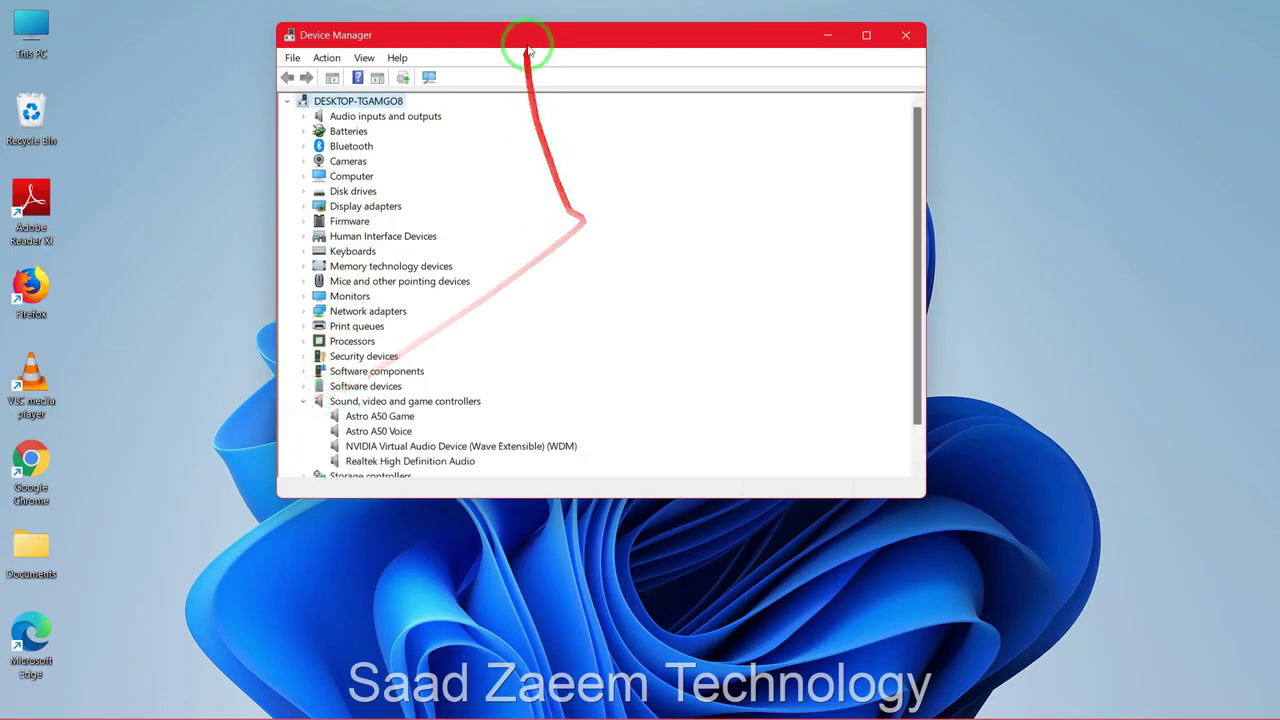
pyautogui.moveTo(524, 43); pyautogui.dragTo(524, 24)
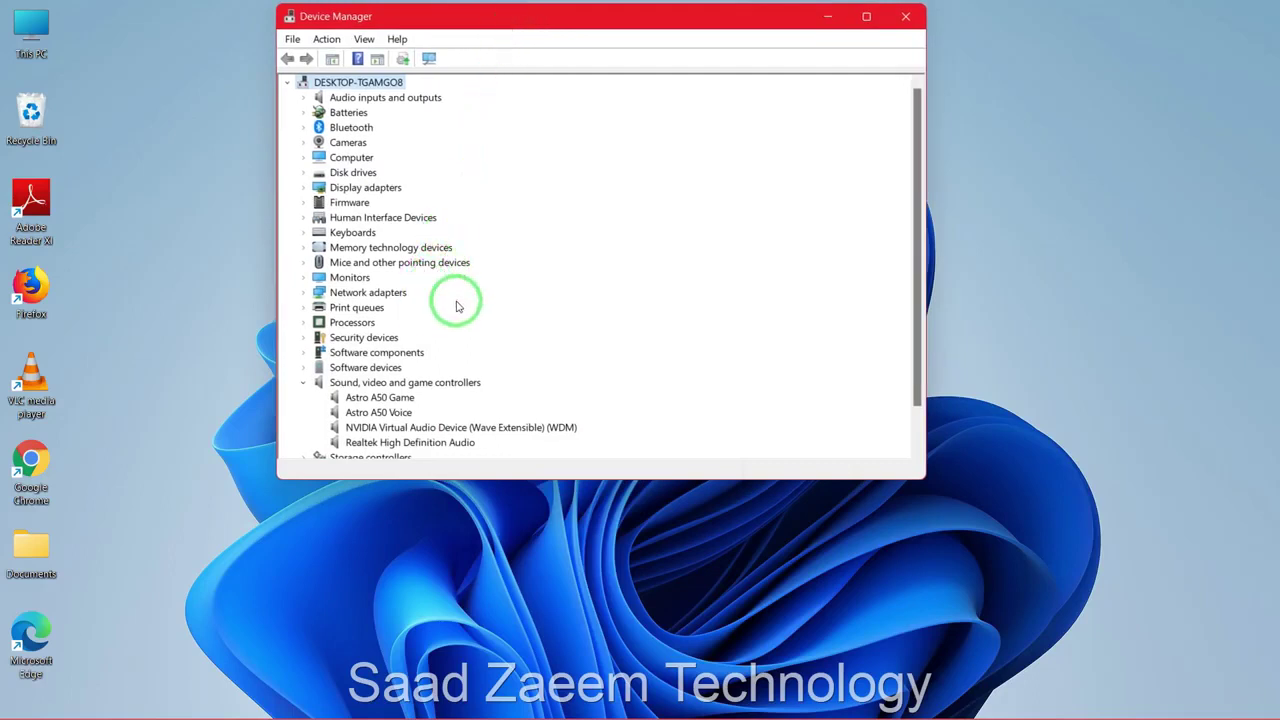
pyautogui.click(384, 444)
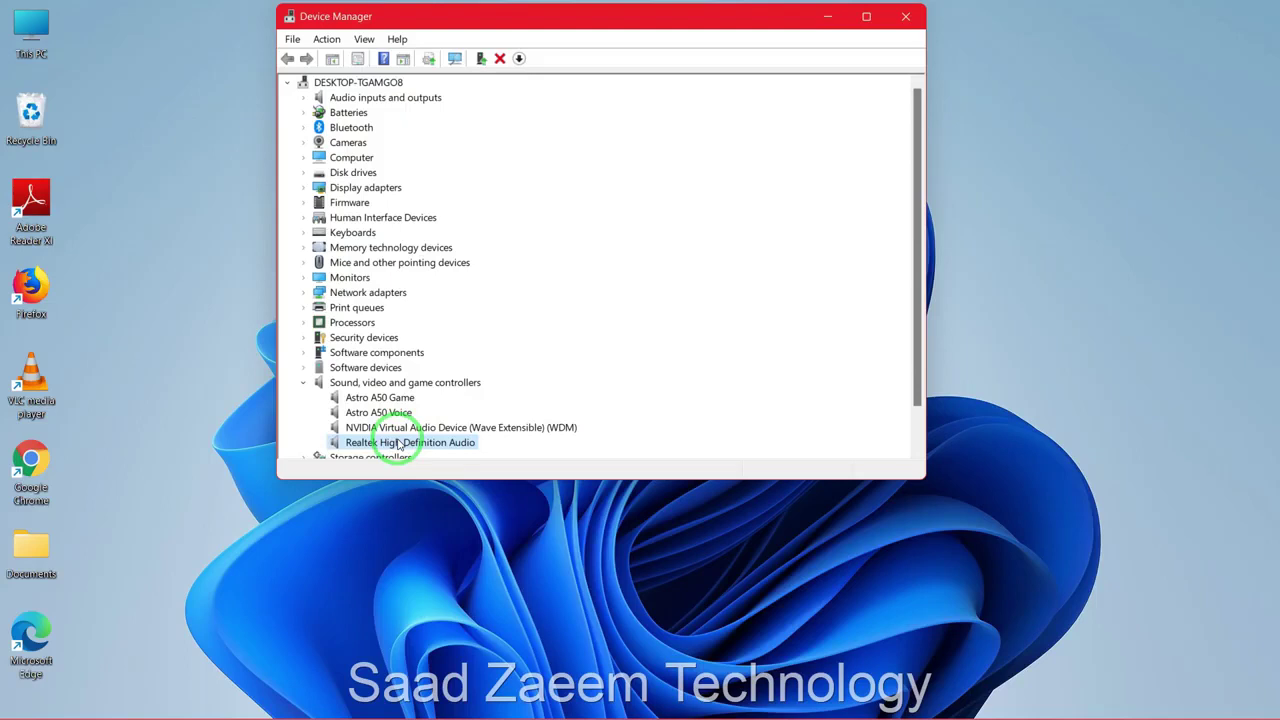
# Open the Realtek High Definition Audio properties on the Driver tab.
pyautogui.rightClick(401, 445)
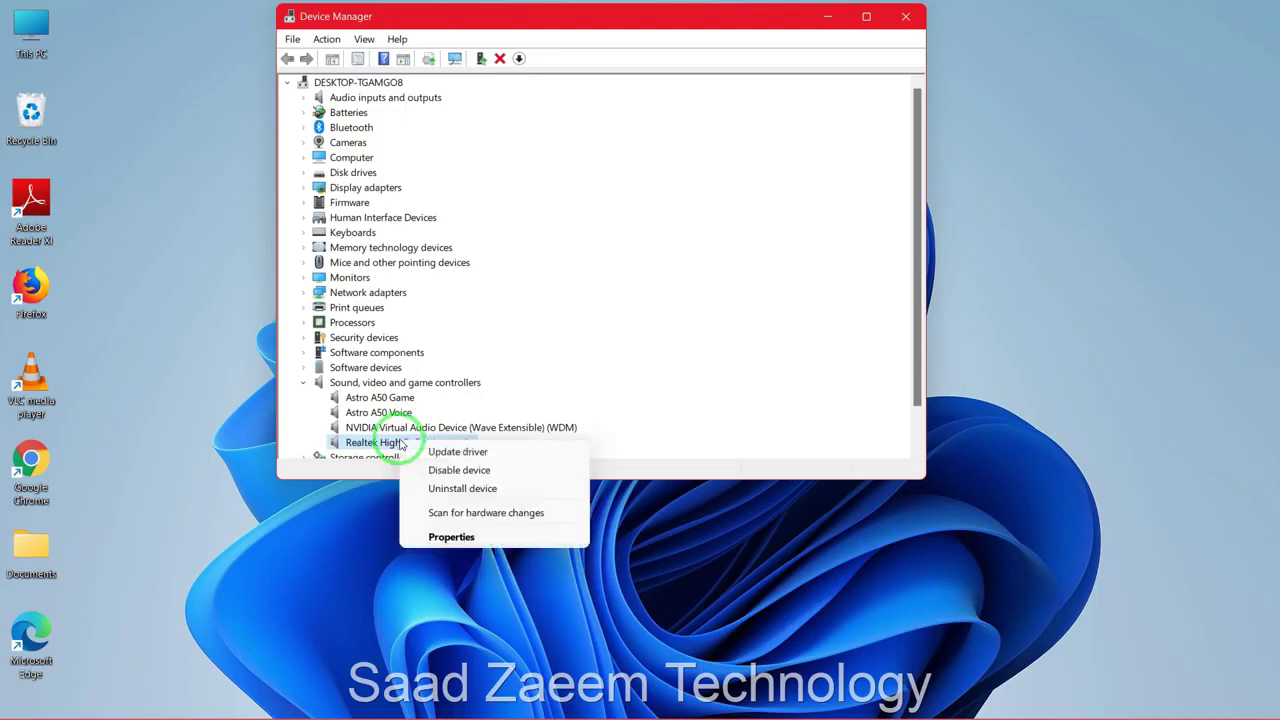
pyautogui.click(440, 536)
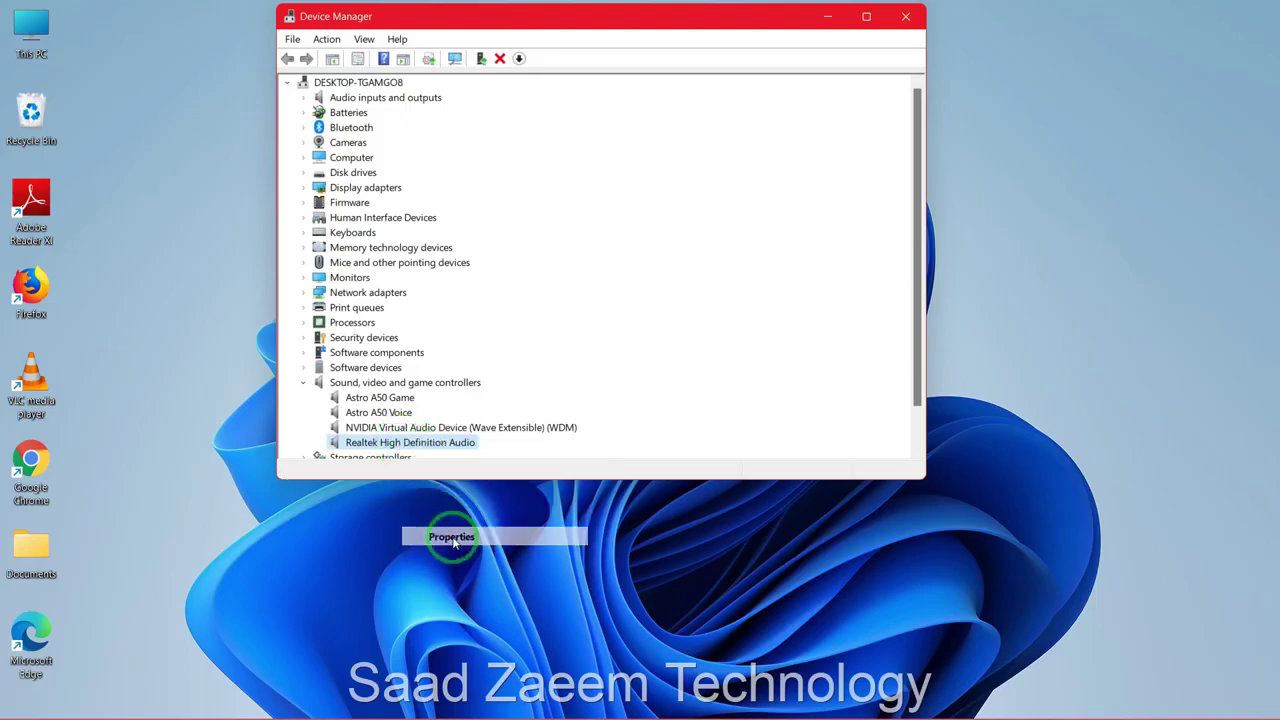
pyautogui.moveTo(503, 60); pyautogui.dragTo(555, 40)
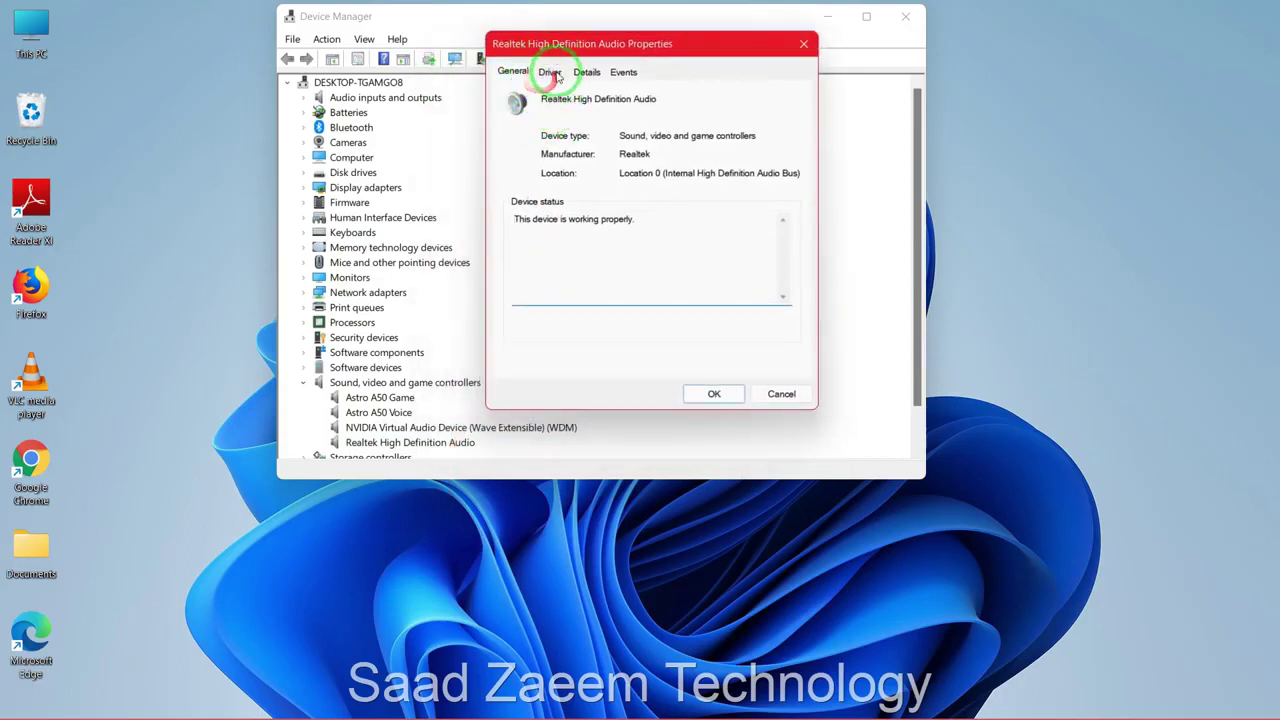
pyautogui.click(552, 74)
# Start Update Driver and choose Browse my computer for drivers.
pyautogui.click(531, 262)
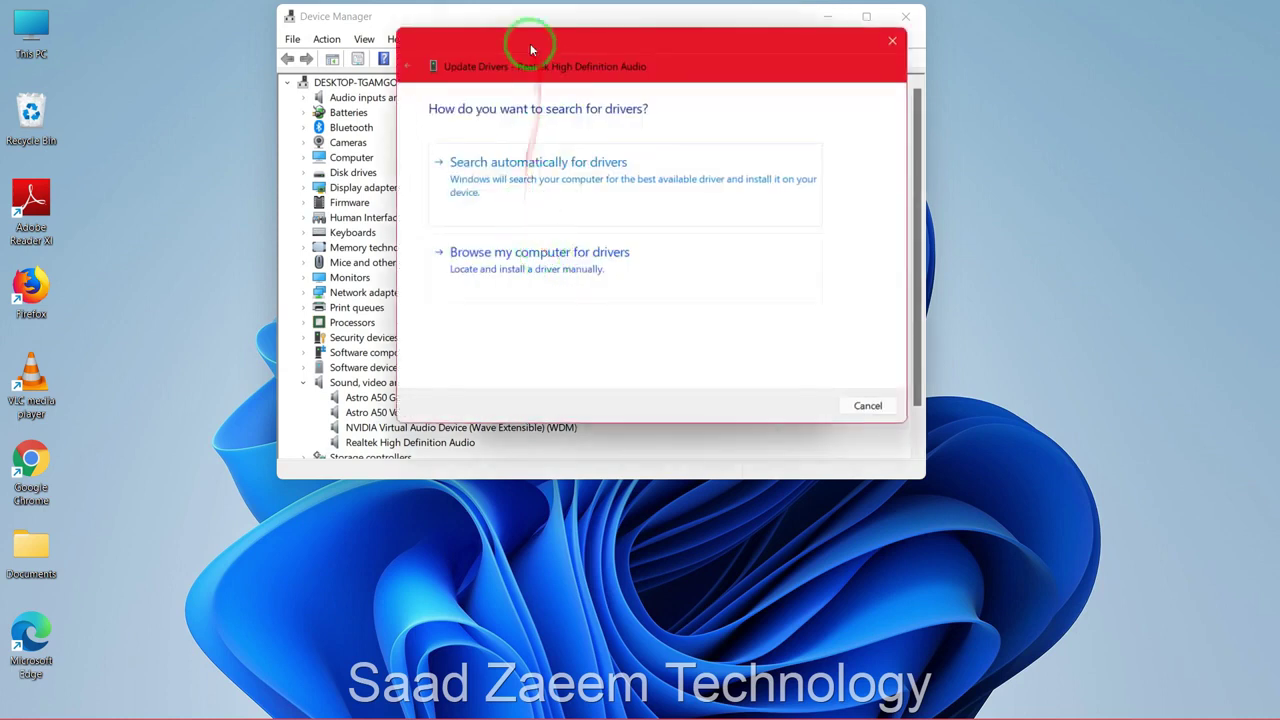
pyautogui.moveTo(530, 43); pyautogui.dragTo(871, 34)
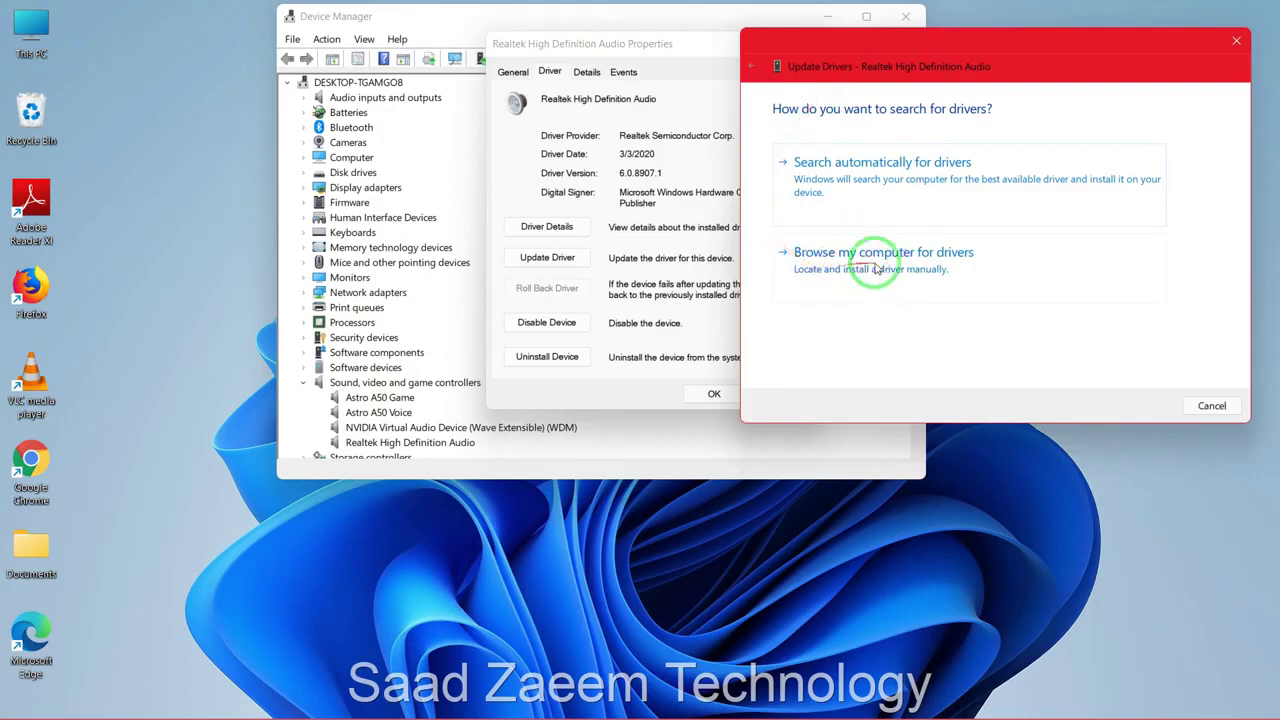
pyautogui.click(935, 268)
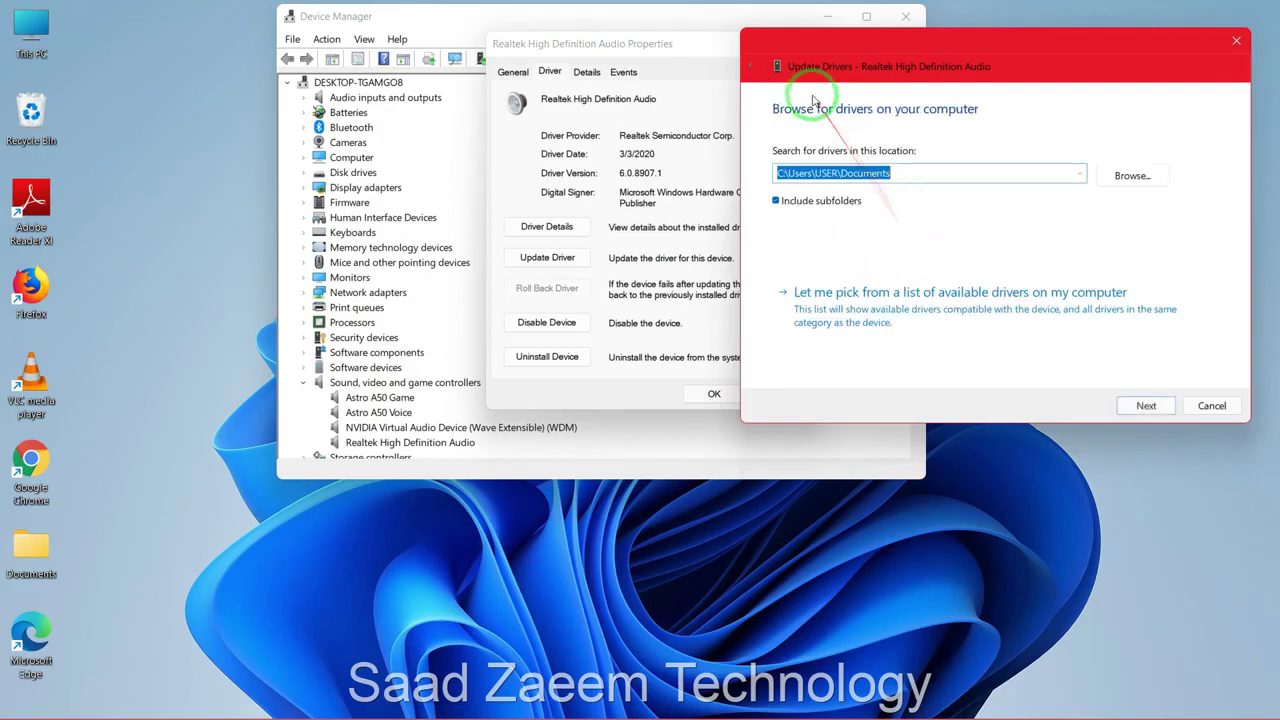
pyautogui.click(904, 173)
pyautogui.moveTo(904, 173); pyautogui.dragTo(779, 172)
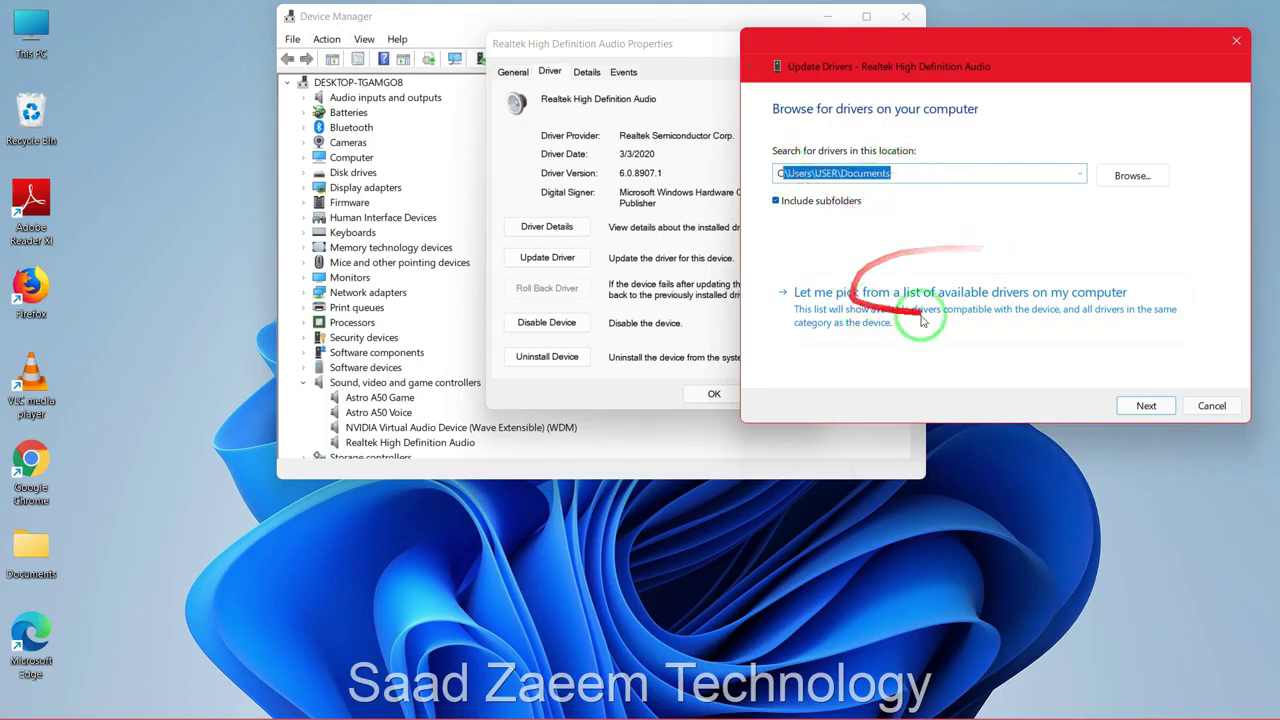
# Install the generic High Definition Audio Device driver, accept the warning, and close Device Manager.
pyautogui.click(1072, 304)
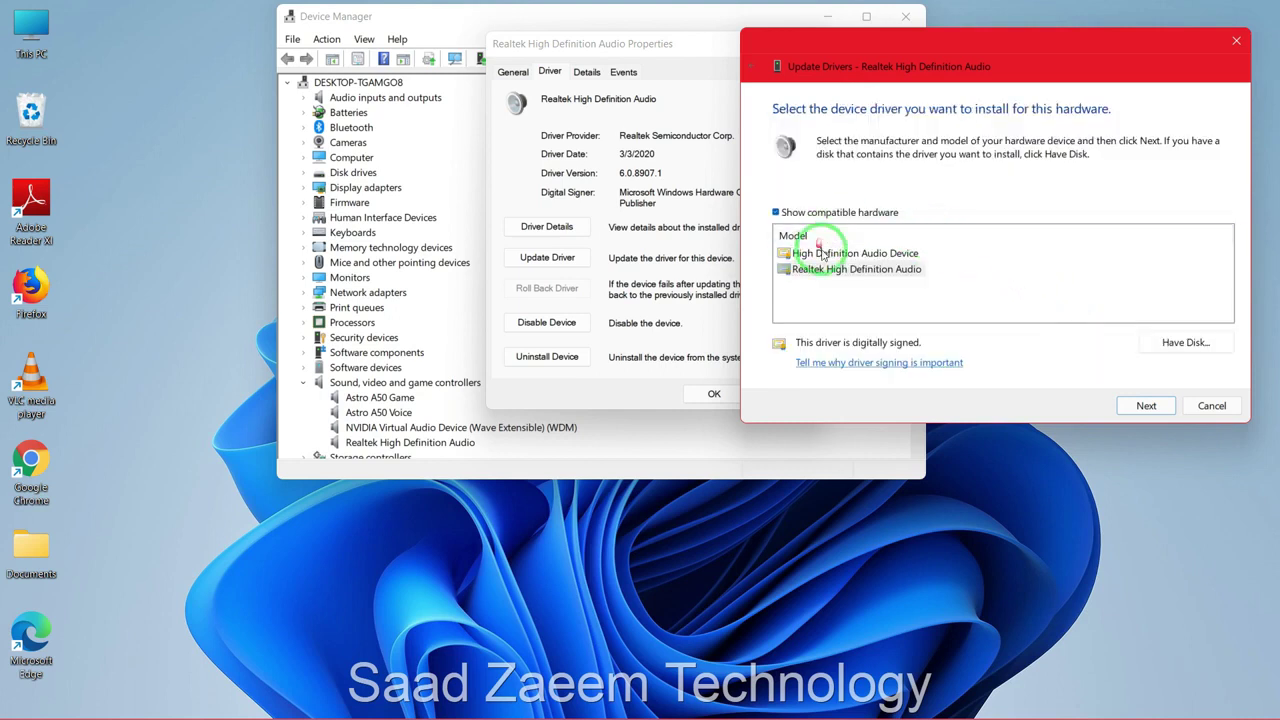
pyautogui.click(872, 256)
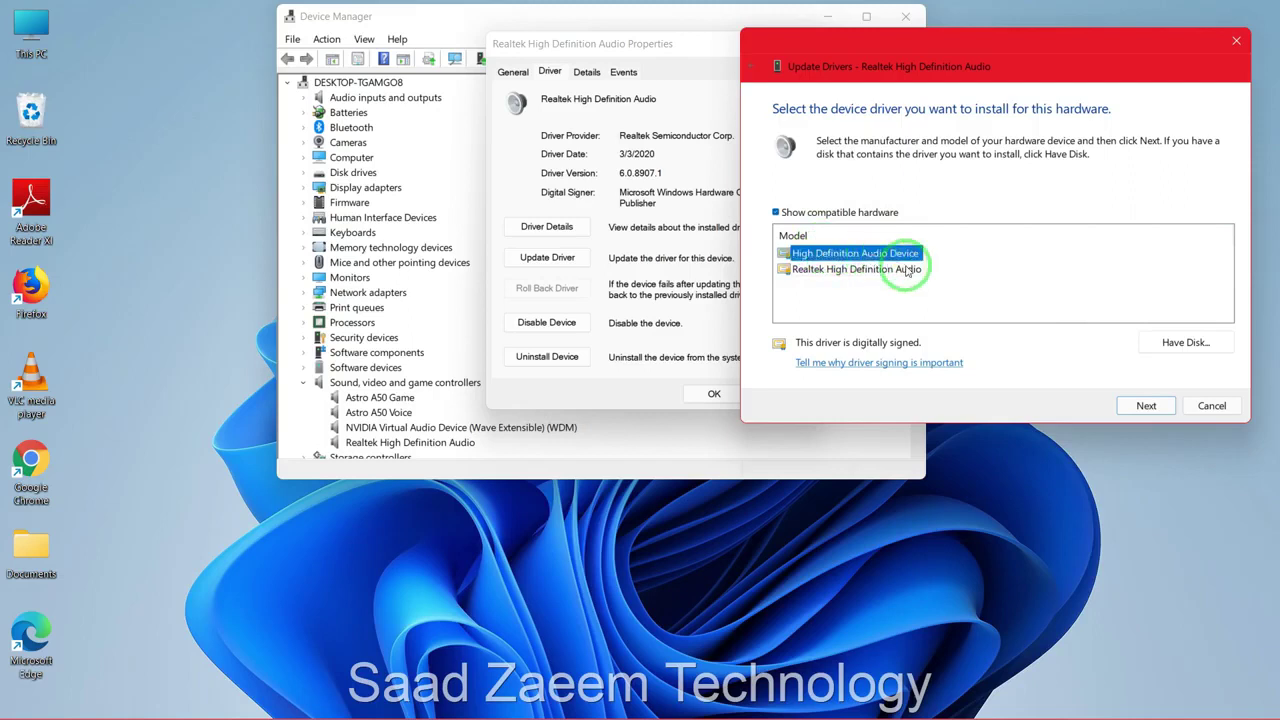
pyautogui.click(1140, 406)
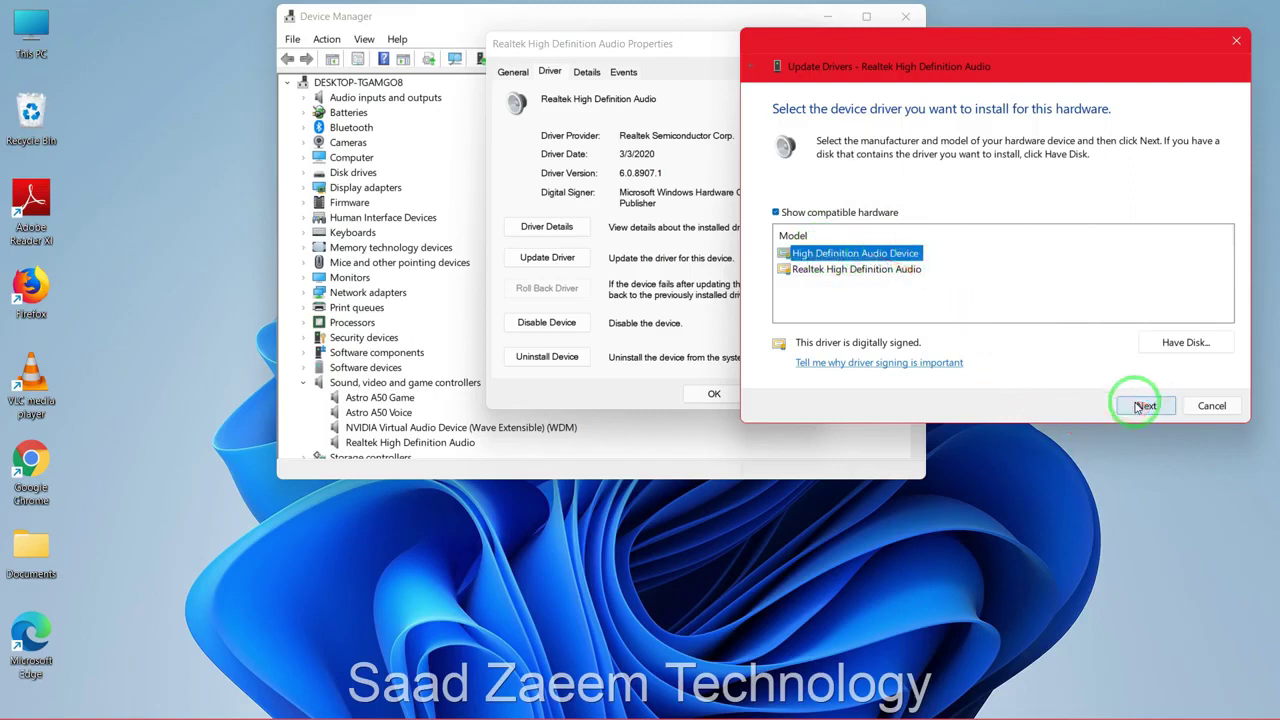
pyautogui.moveTo(672, 354); pyautogui.dragTo(1055, 100)
pyautogui.click(1085, 248)
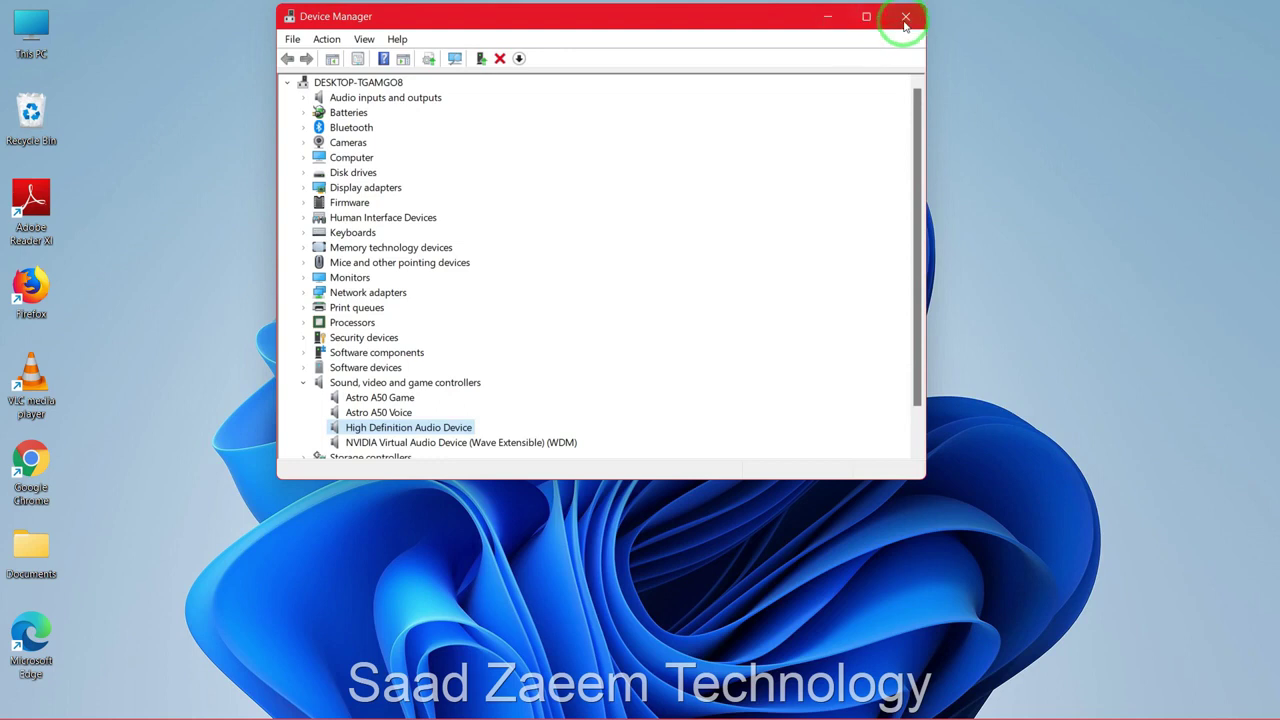
pyautogui.click(906, 18)
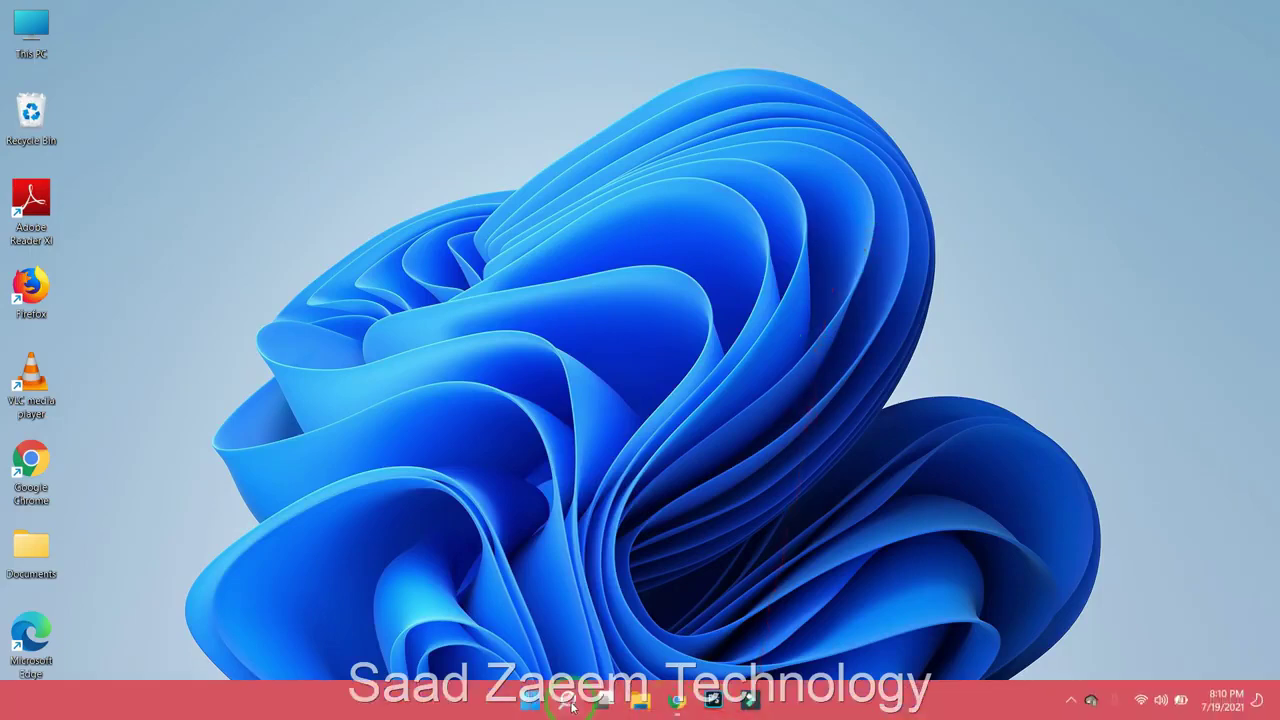
pyautogui.click(572, 705)
pyautogui.write('Devi')
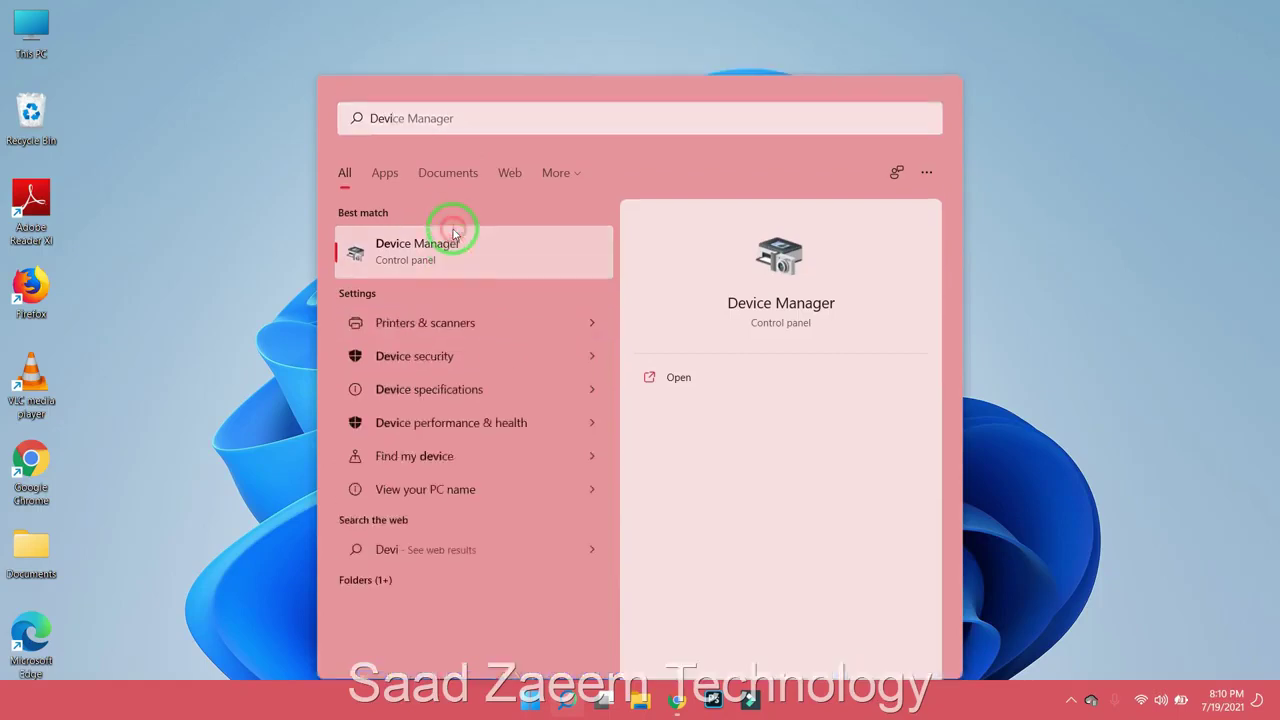
pyautogui.click(451, 229)
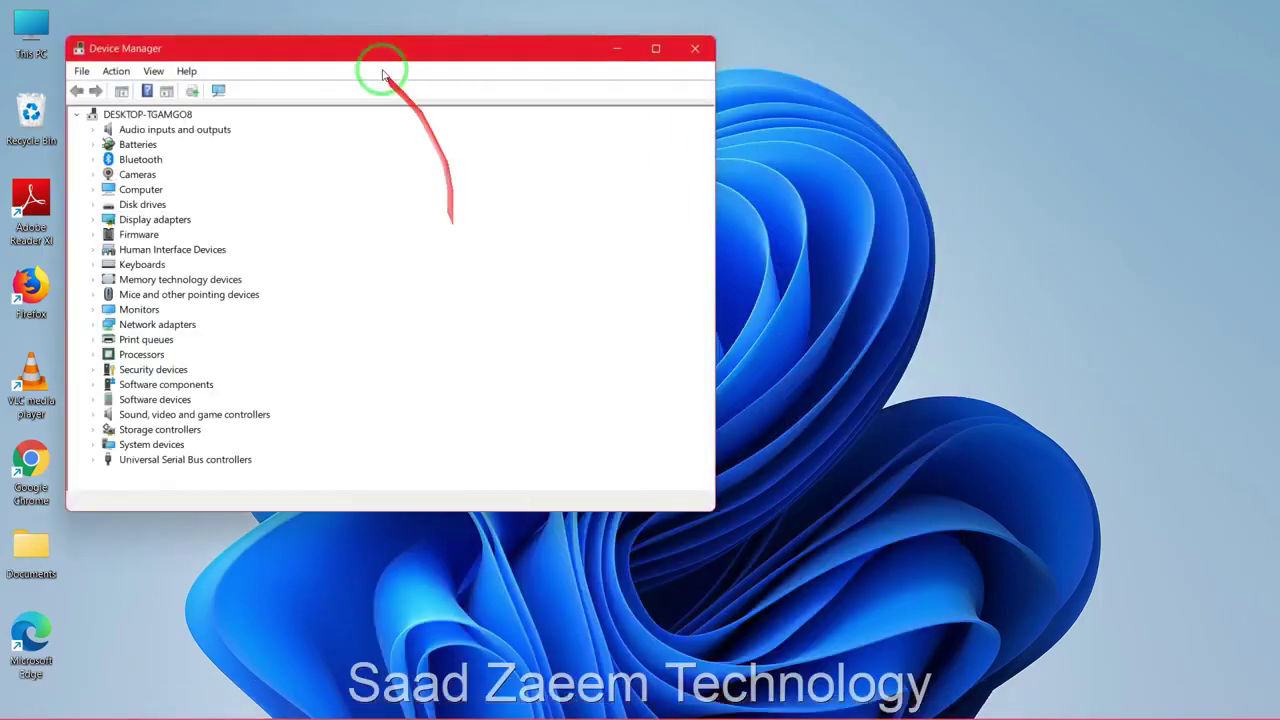
pyautogui.moveTo(366, 49); pyautogui.dragTo(583, 34)
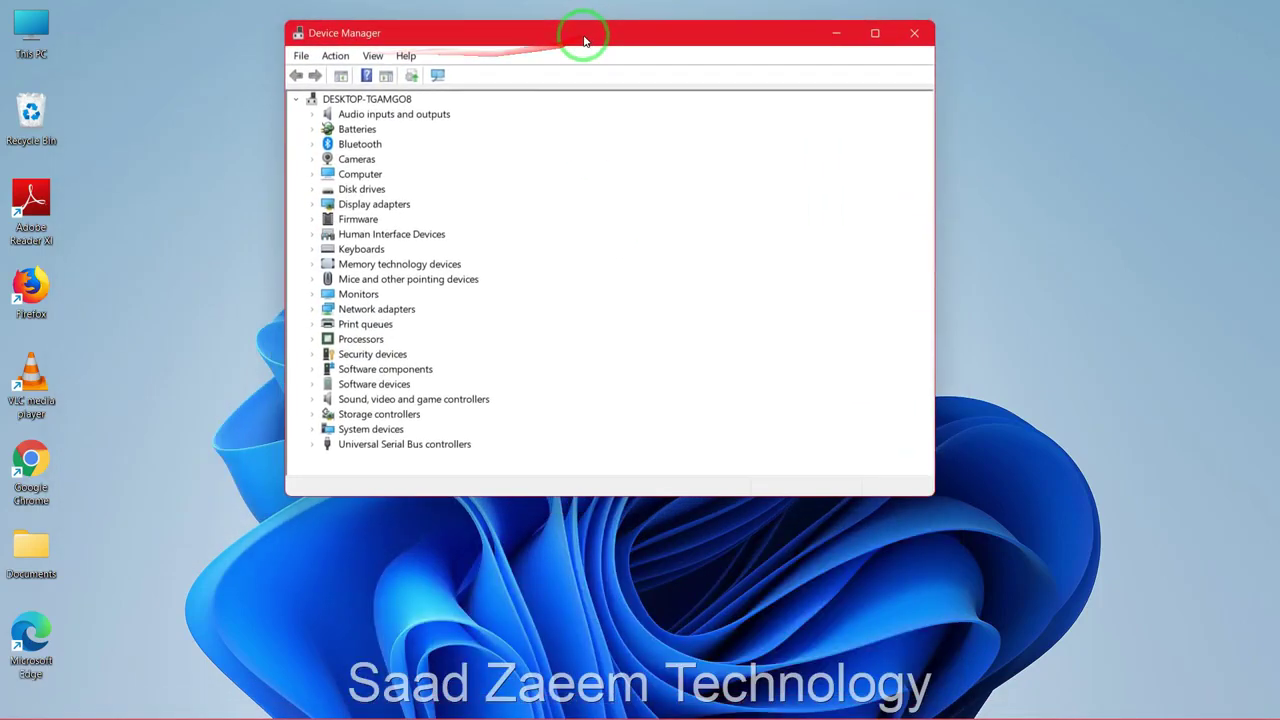
pyautogui.click(331, 403)
pyautogui.click(311, 399)
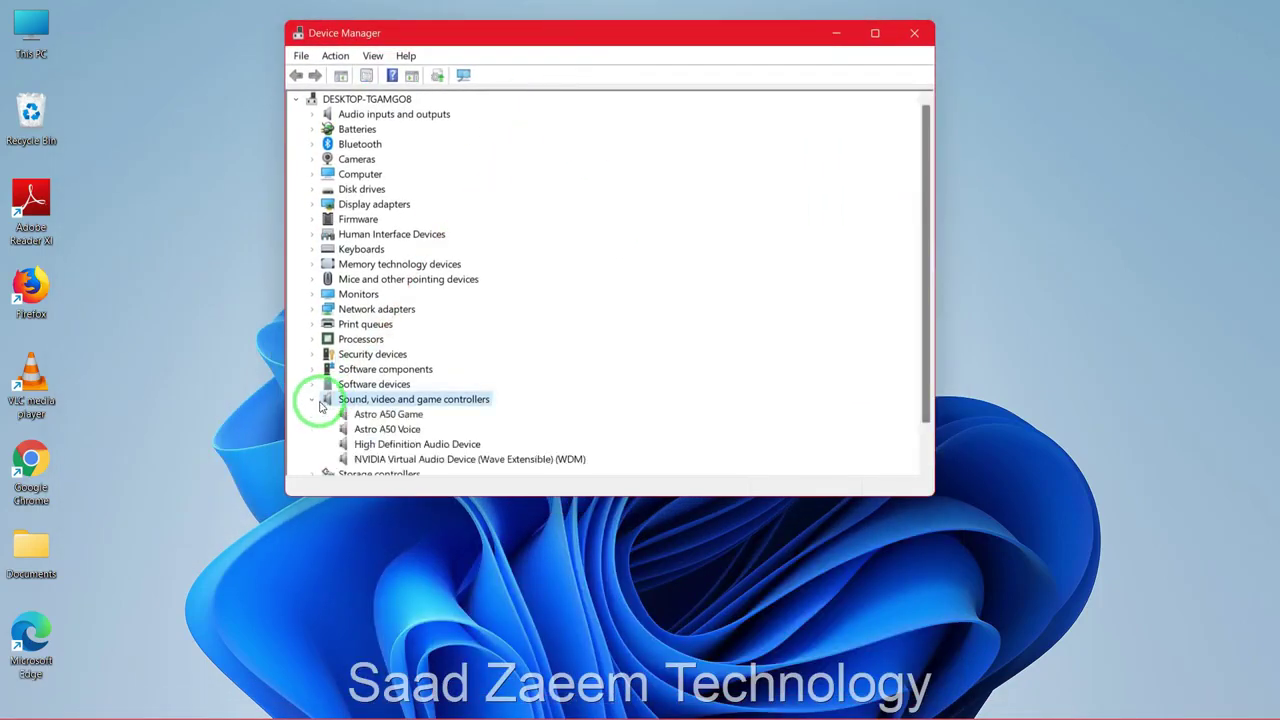
pyautogui.rightClick(374, 444)
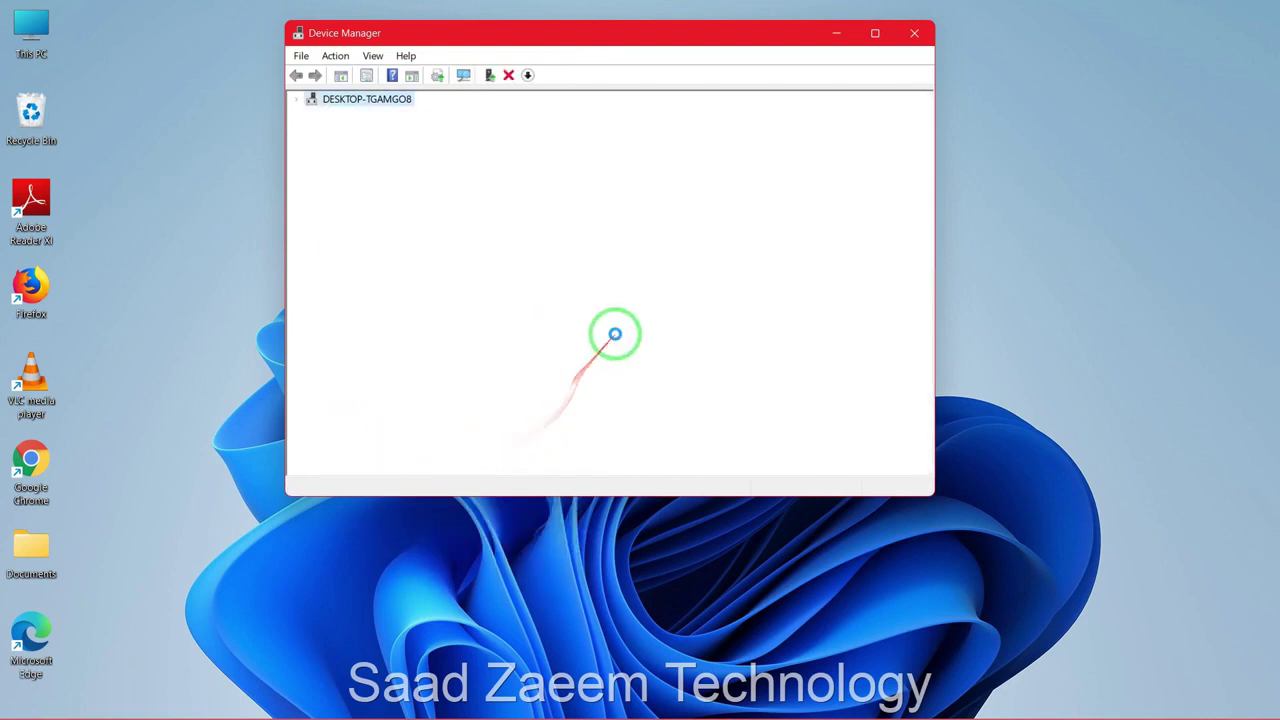
pyautogui.click(907, 36)
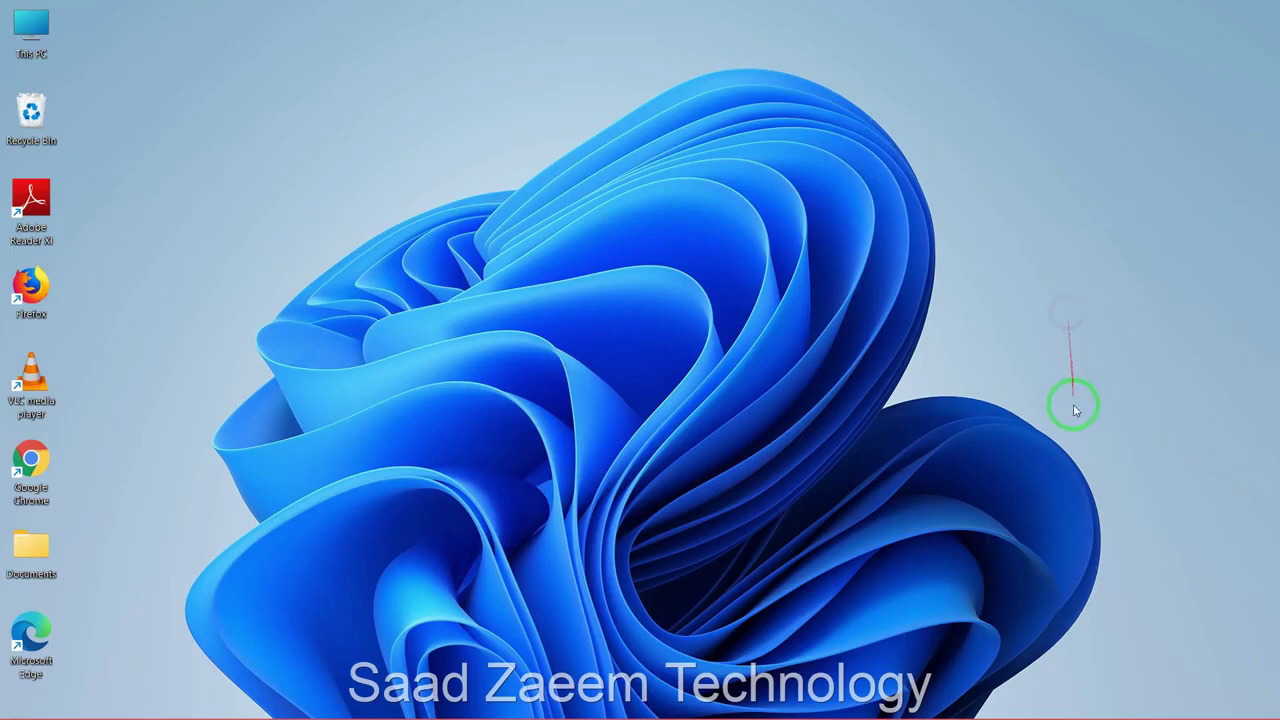
# Open Sound settings from the speaker icon and launch the classic Sound dialog via More sound settings.
pyautogui.press('super')
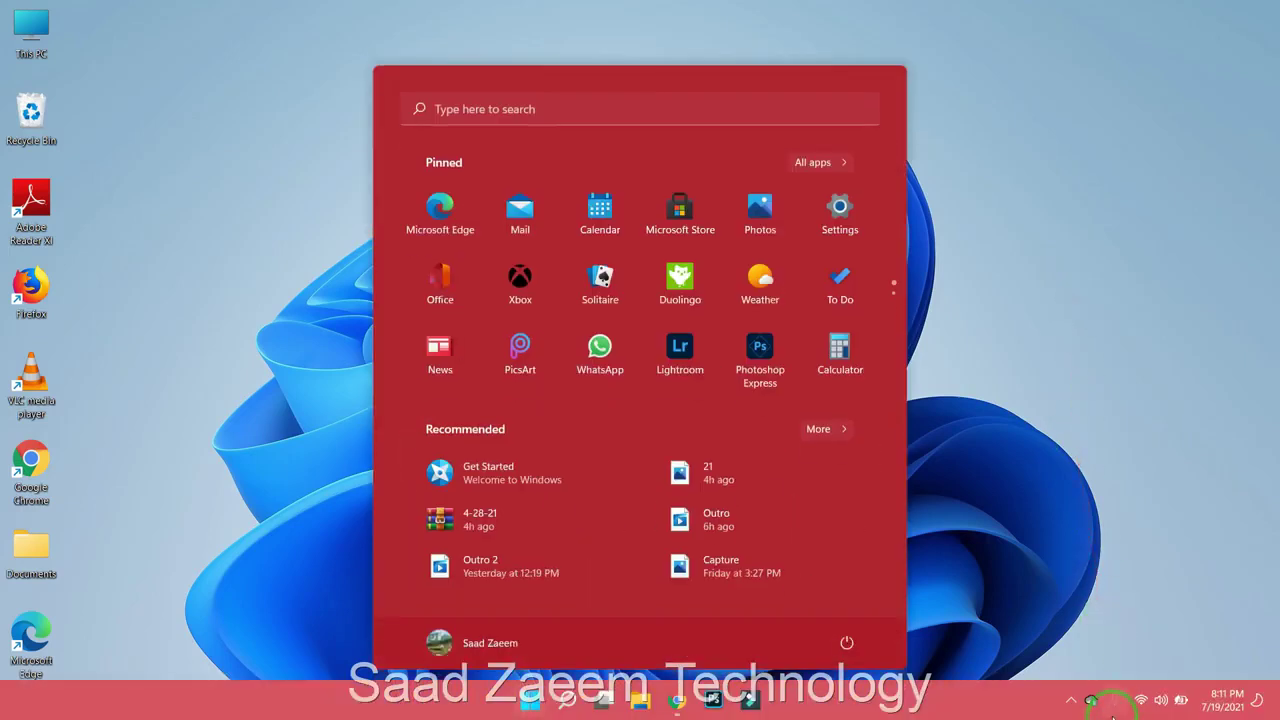
pyautogui.rightClick(1163, 702)
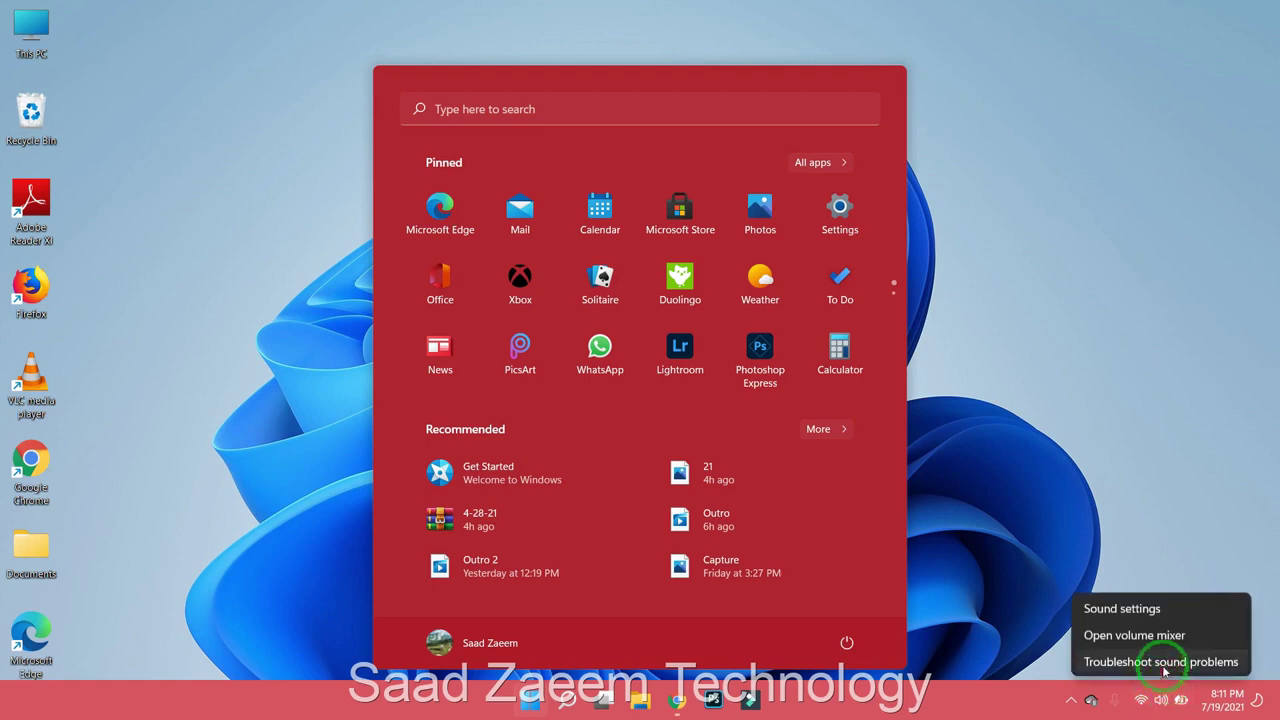
pyautogui.click(1163, 612)
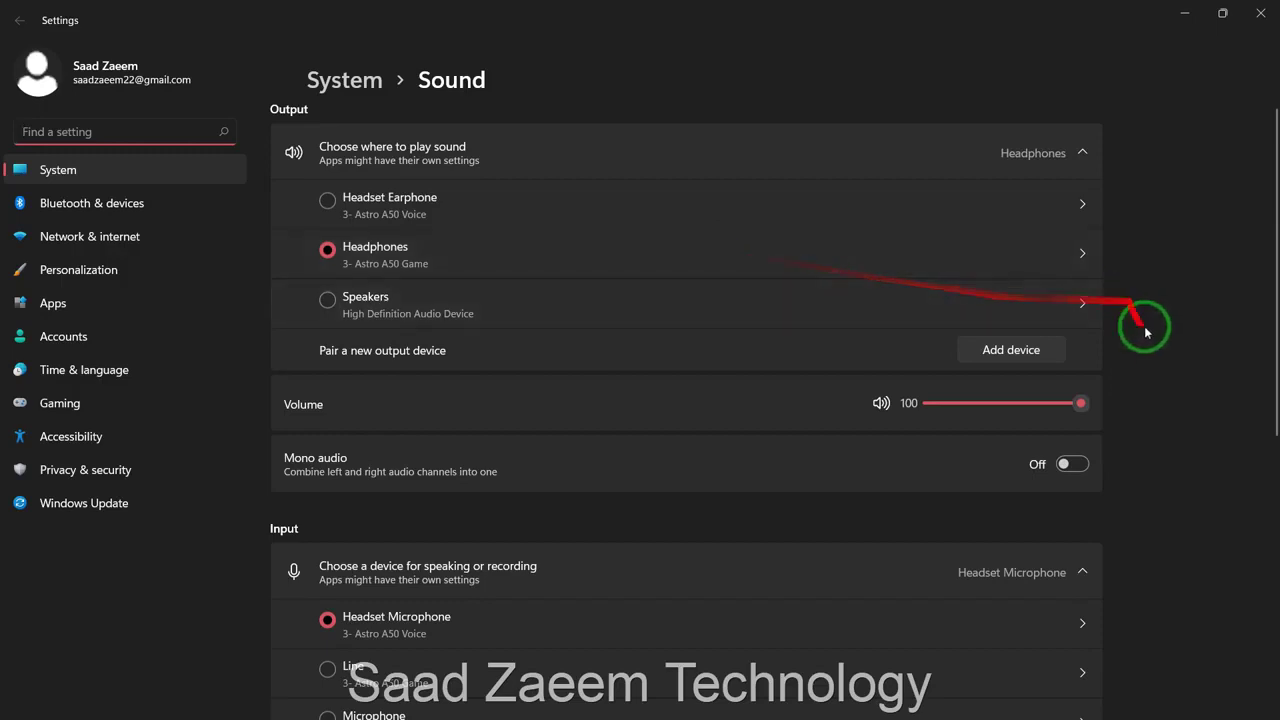
pyautogui.scroll(-4, 1172, 386)
pyautogui.scroll(-2, 1172, 386)
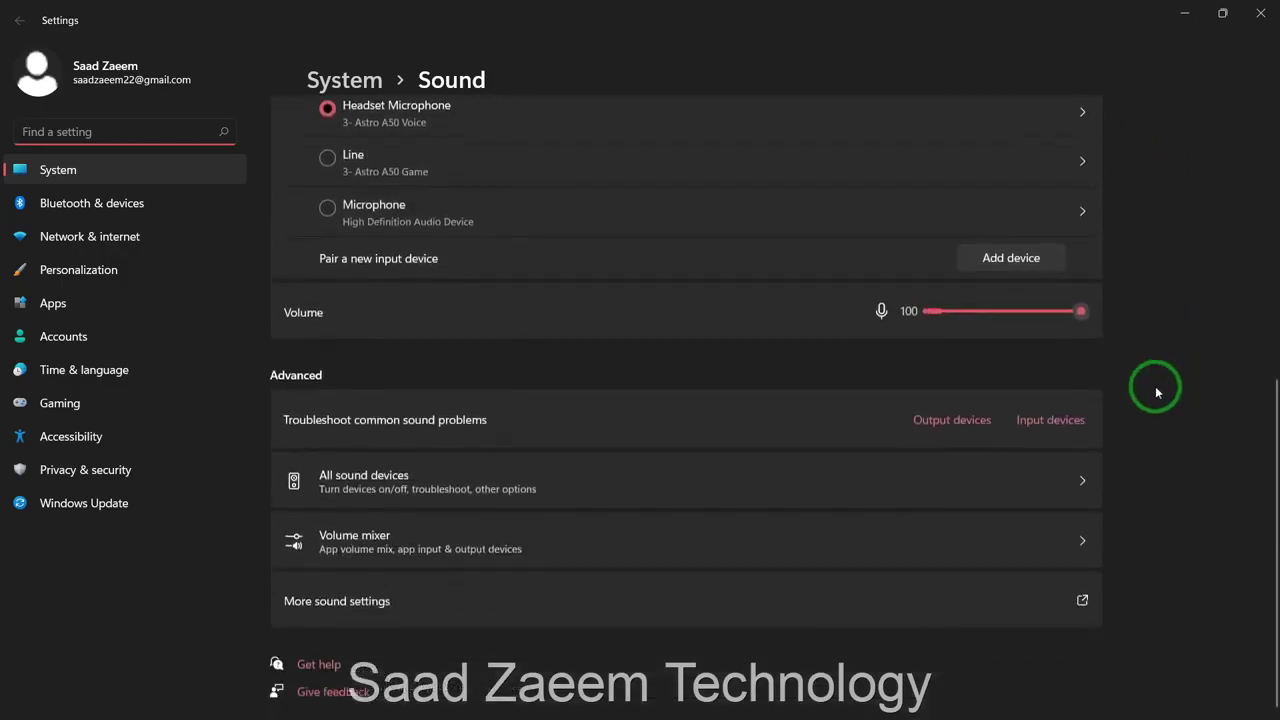
pyautogui.click(402, 605)
# Select the Speakers playback device on the Playback tab and dismiss its context menu.
pyautogui.moveTo(309, 143); pyautogui.dragTo(637, 72)
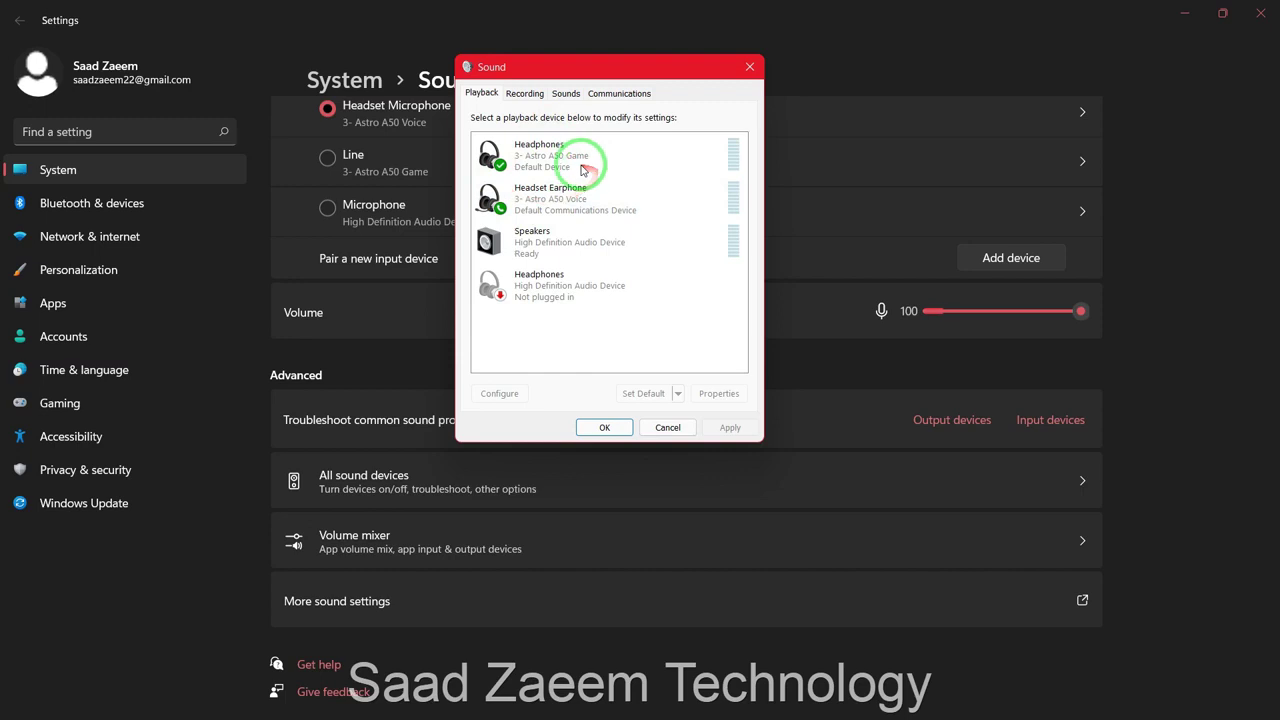
pyautogui.click(535, 242)
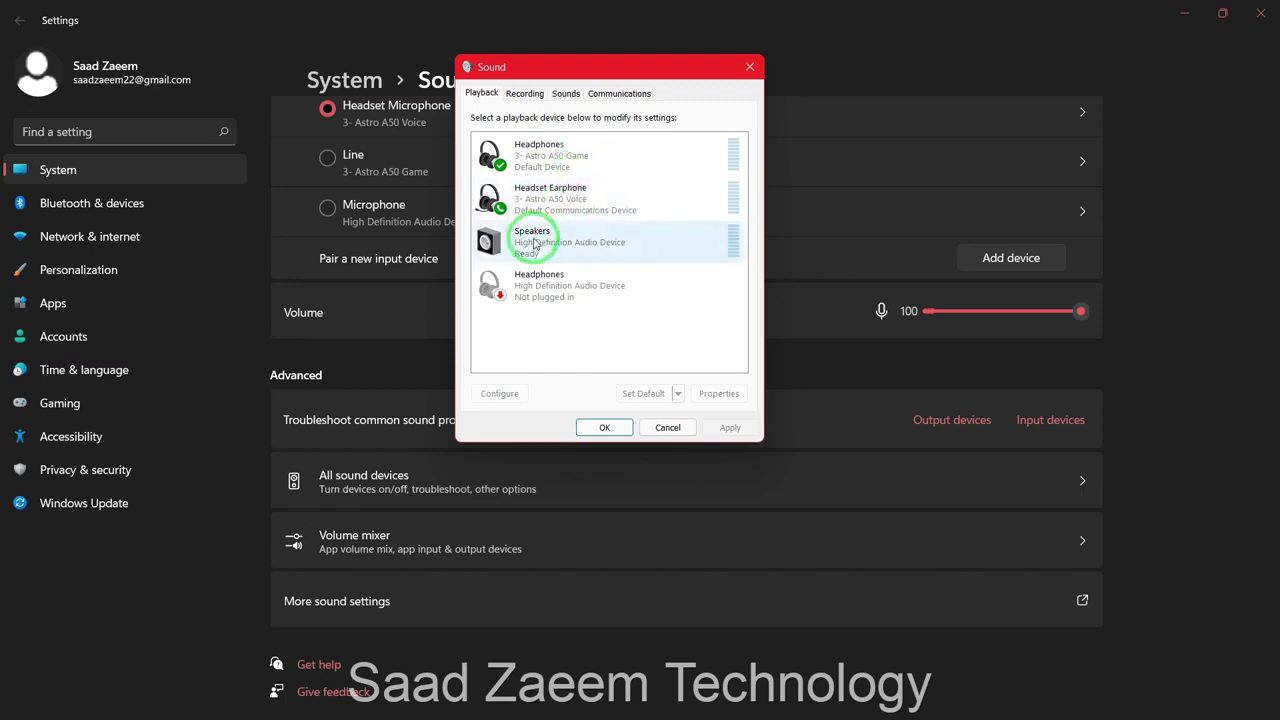
pyautogui.click(535, 243)
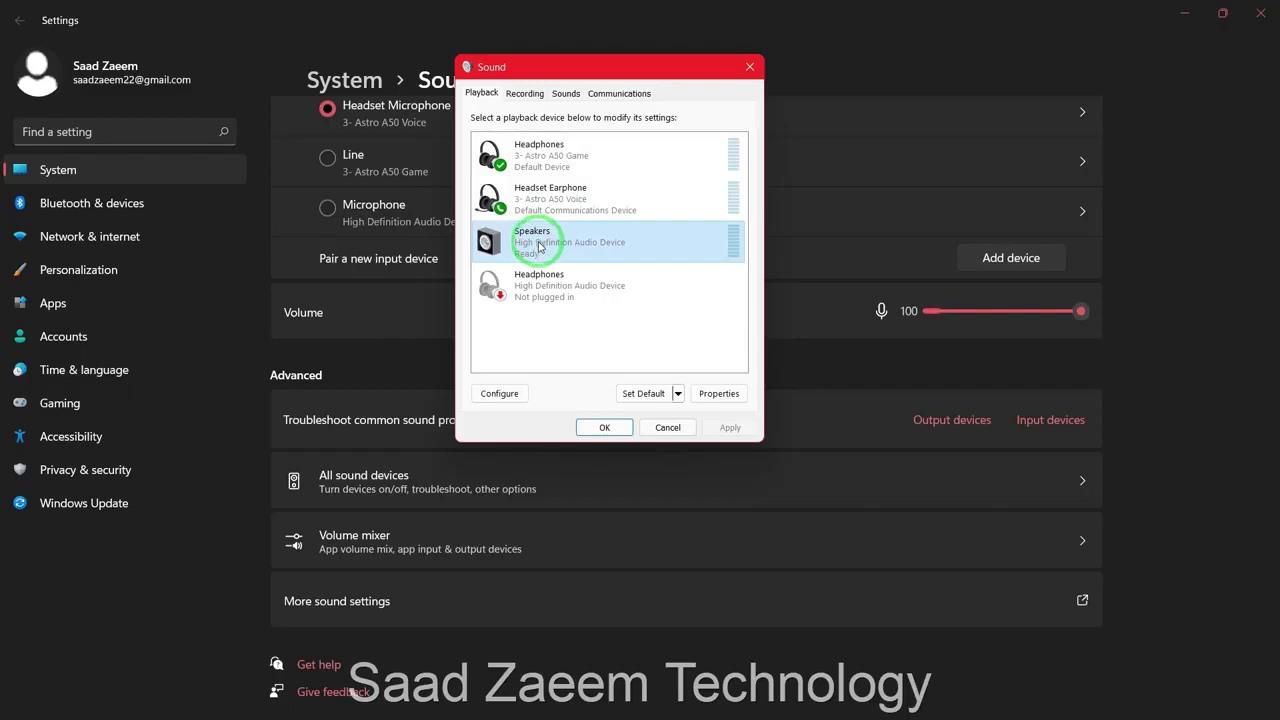
pyautogui.rightClick(545, 248)
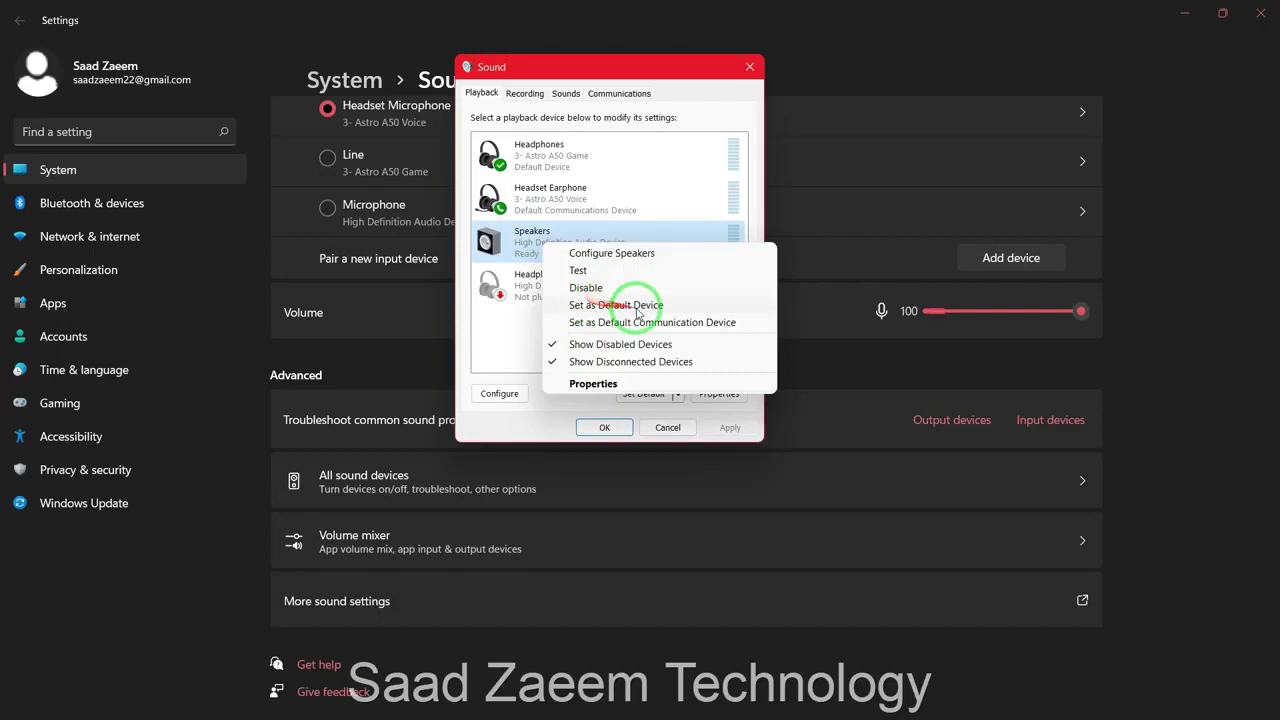
pyautogui.click(514, 310)
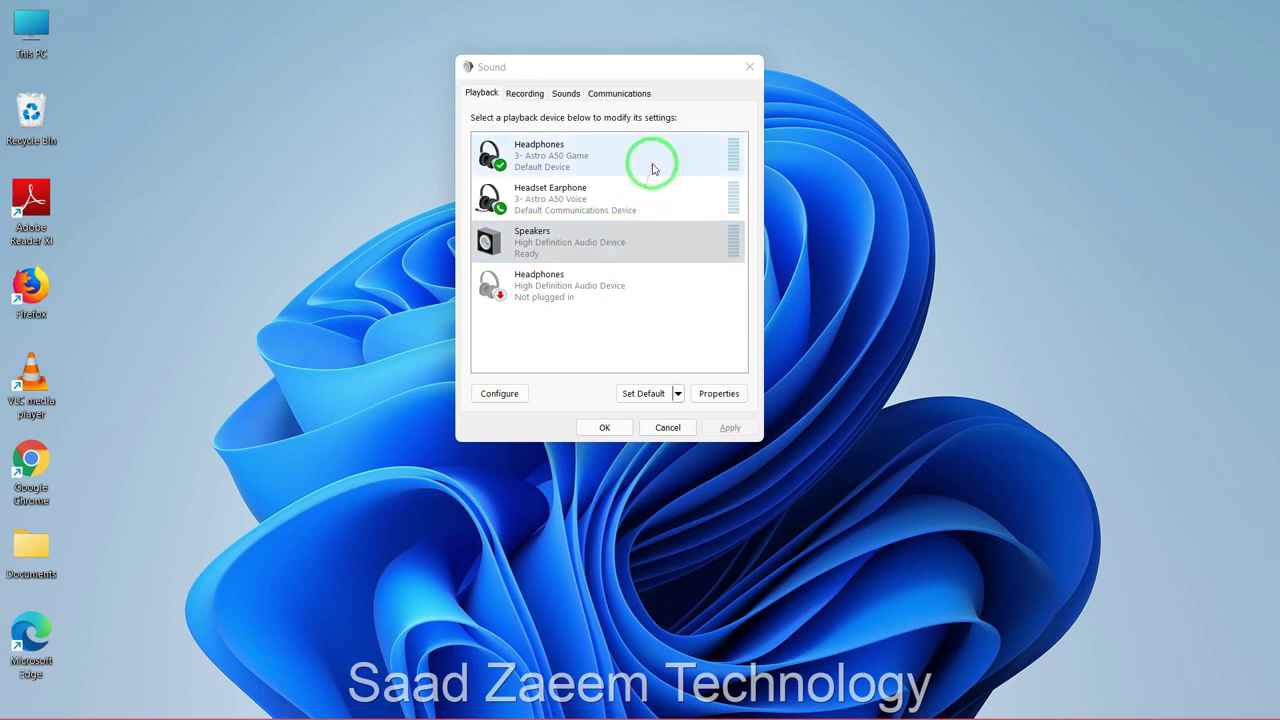
# Open Speakers Properties from the Speakers device's context menu.
pyautogui.click(648, 175)
pyautogui.click(633, 233)
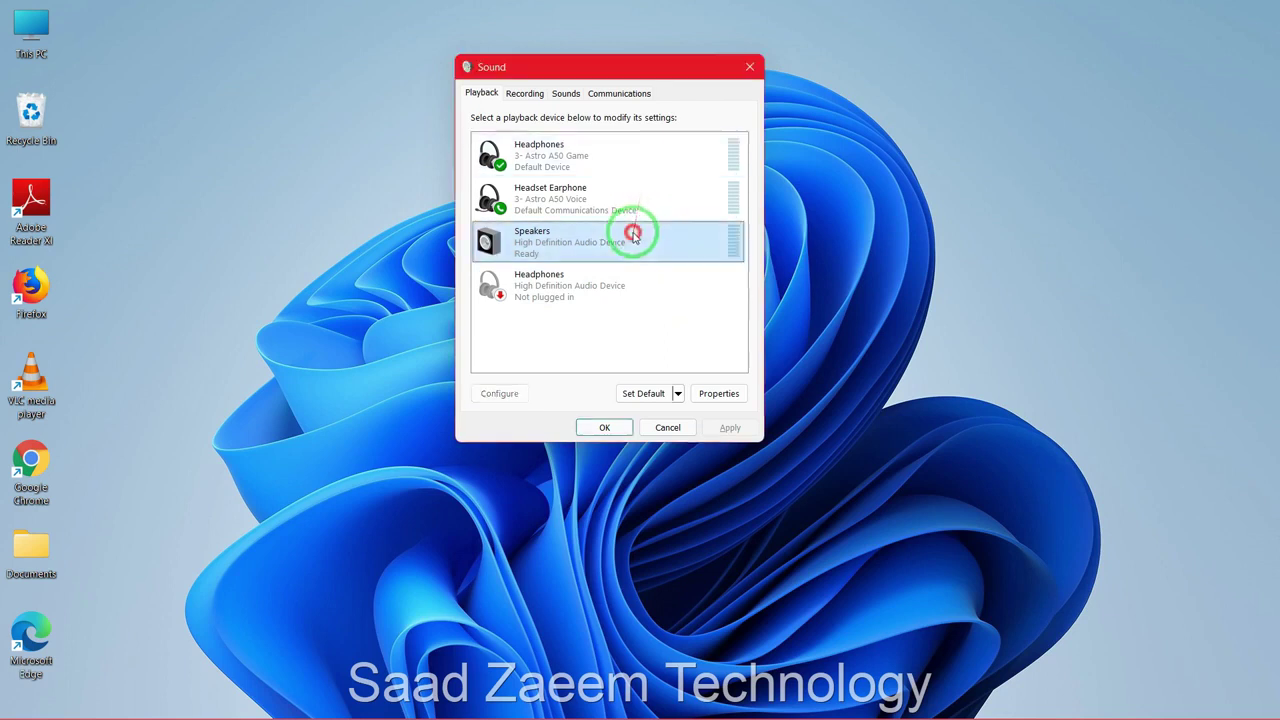
pyautogui.rightClick(632, 243)
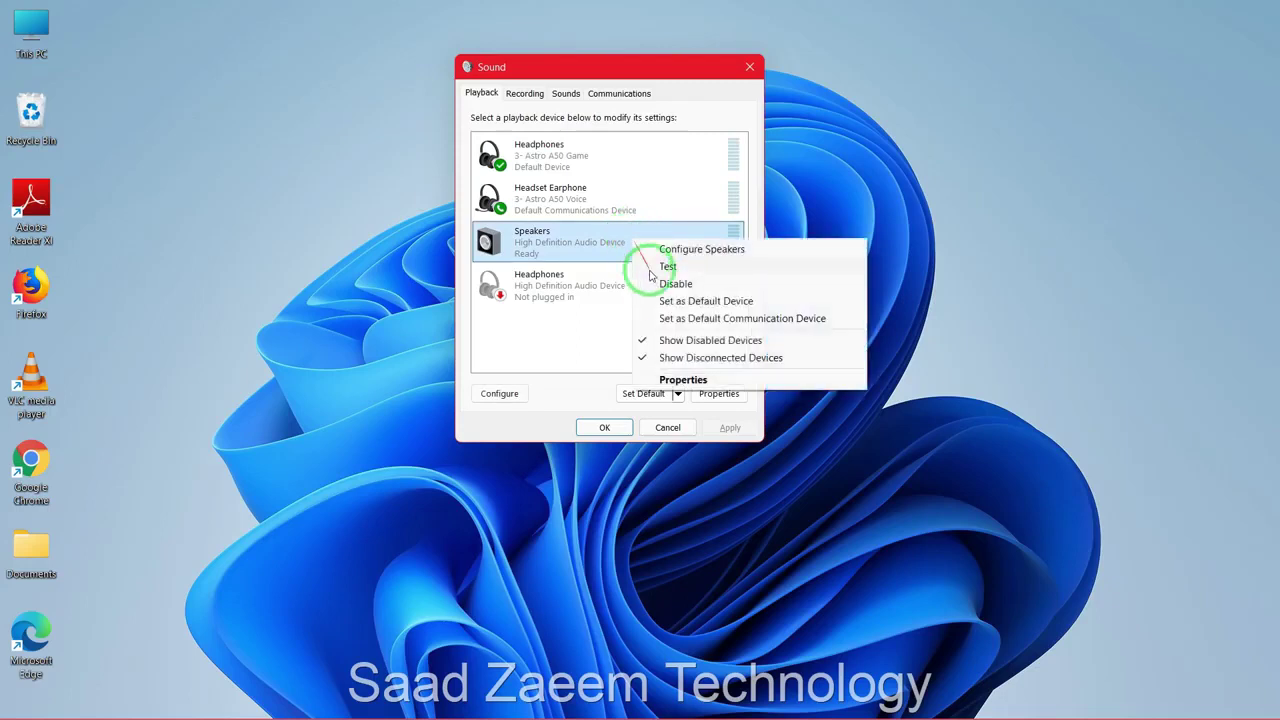
pyautogui.click(683, 380)
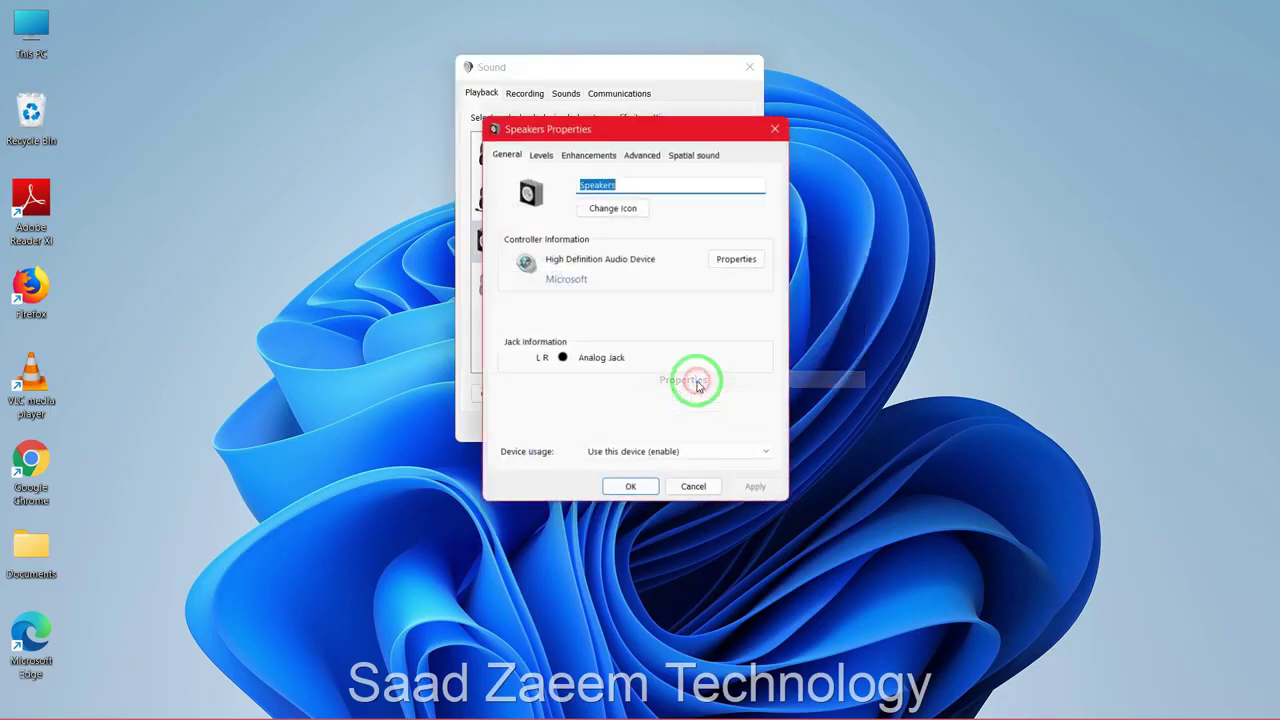
pyautogui.moveTo(589, 134); pyautogui.dragTo(677, 94)
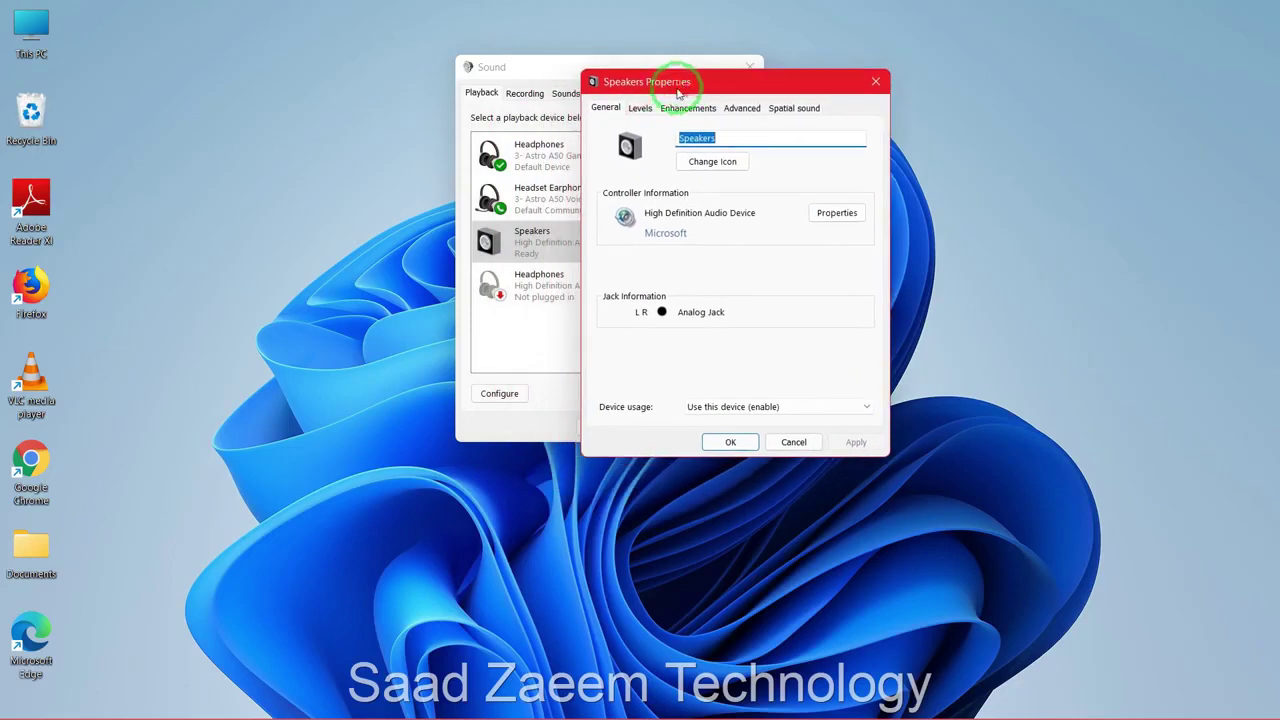
# Set the Speakers level to 100 on the Levels tab and view the Enhancements tab.
pyautogui.click(645, 111)
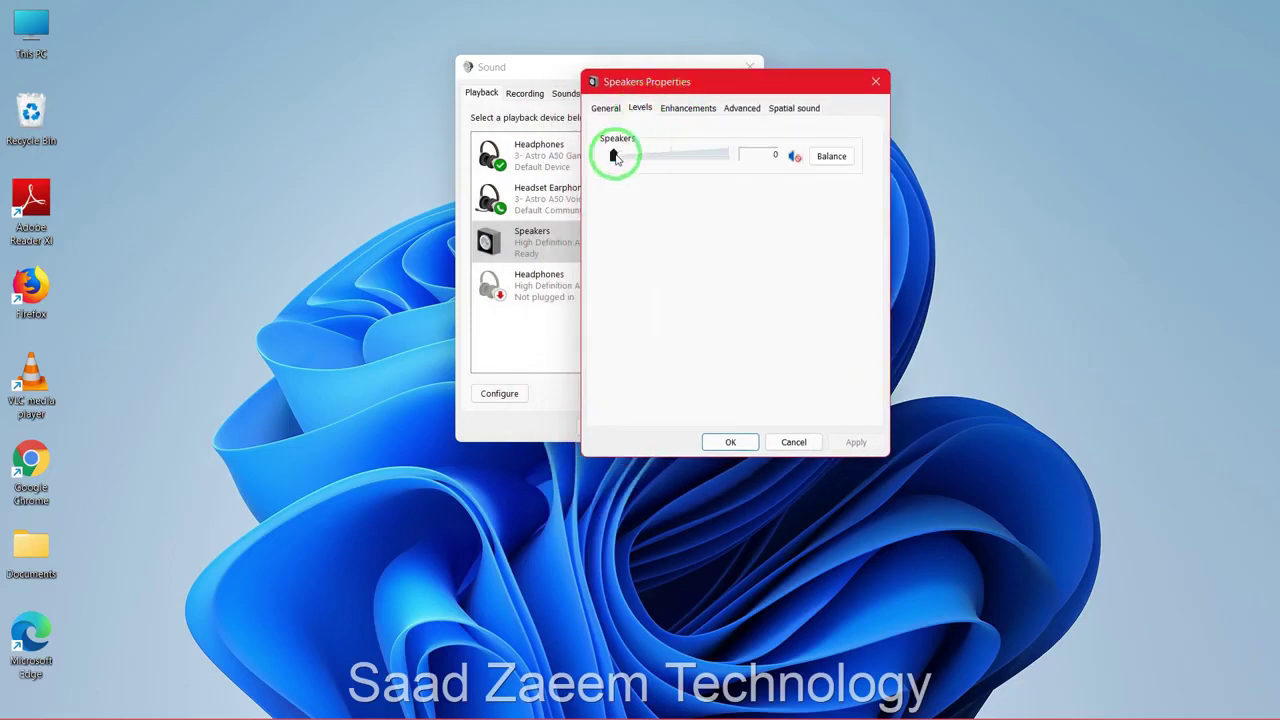
pyautogui.moveTo(617, 157); pyautogui.dragTo(733, 162)
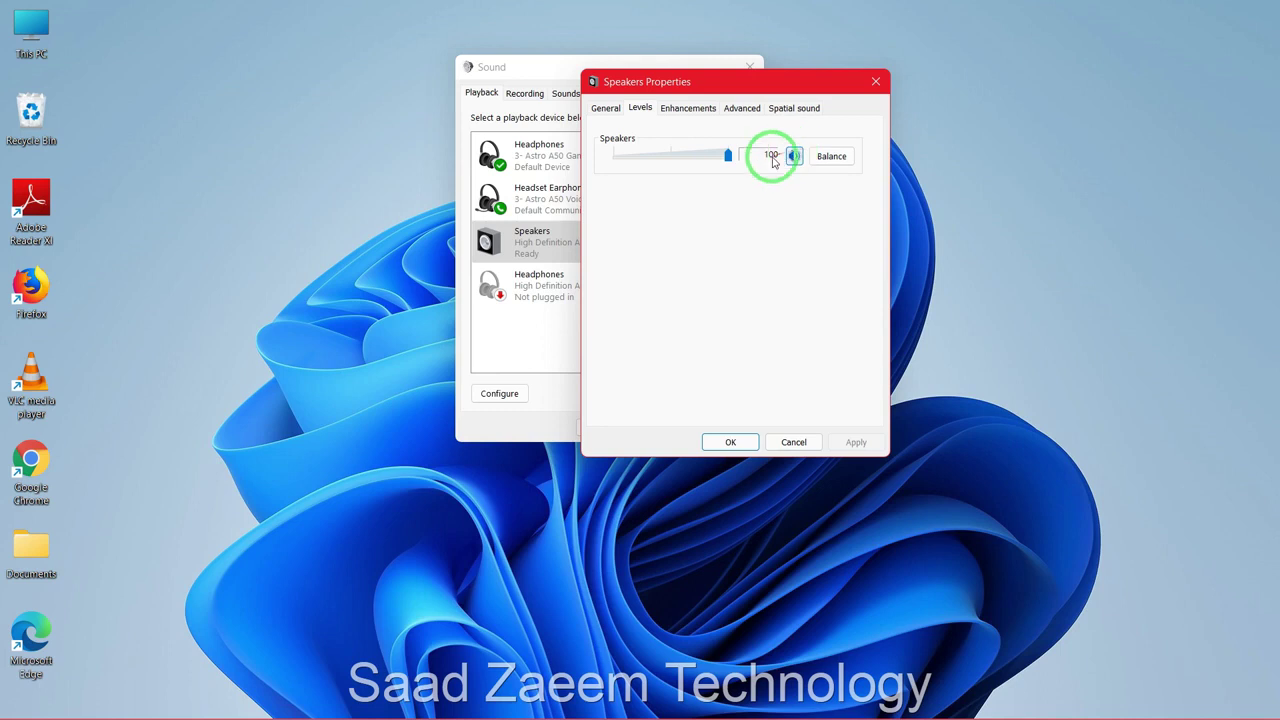
pyautogui.click(690, 108)
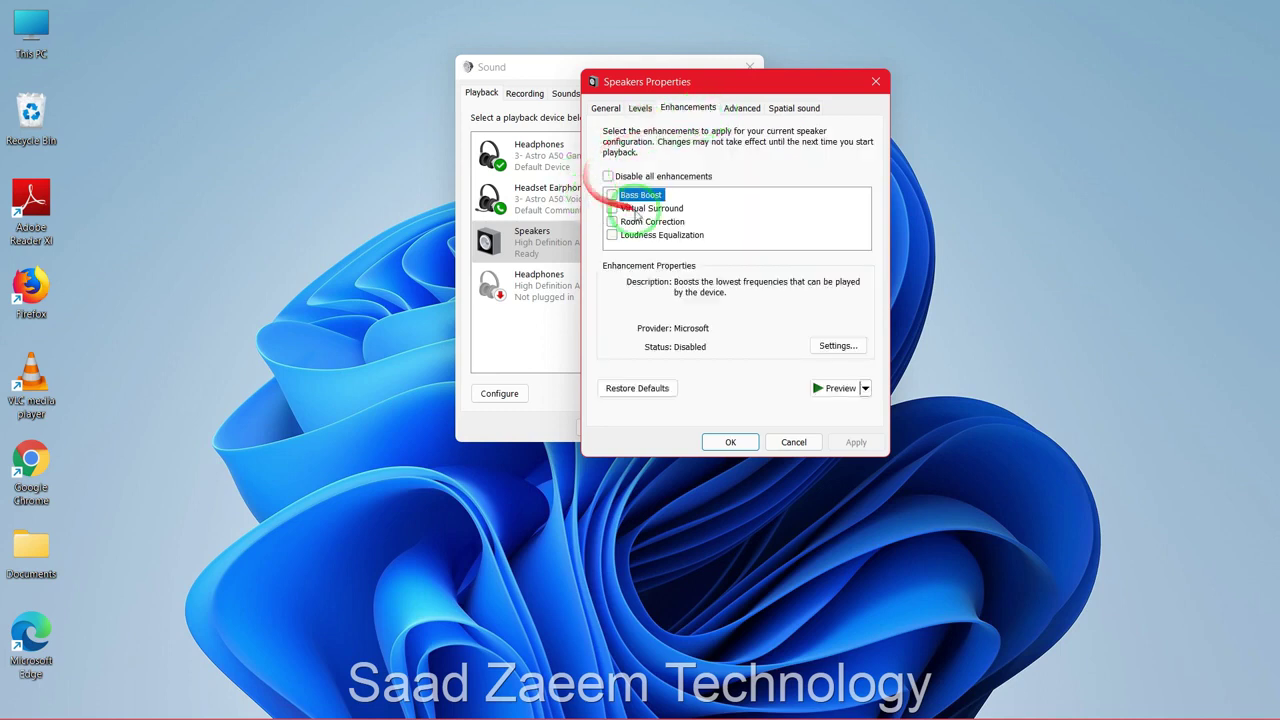
# Check Disable all enhancements, apply it, and review the Advanced and Enhancements tabs.
pyautogui.click(608, 177)
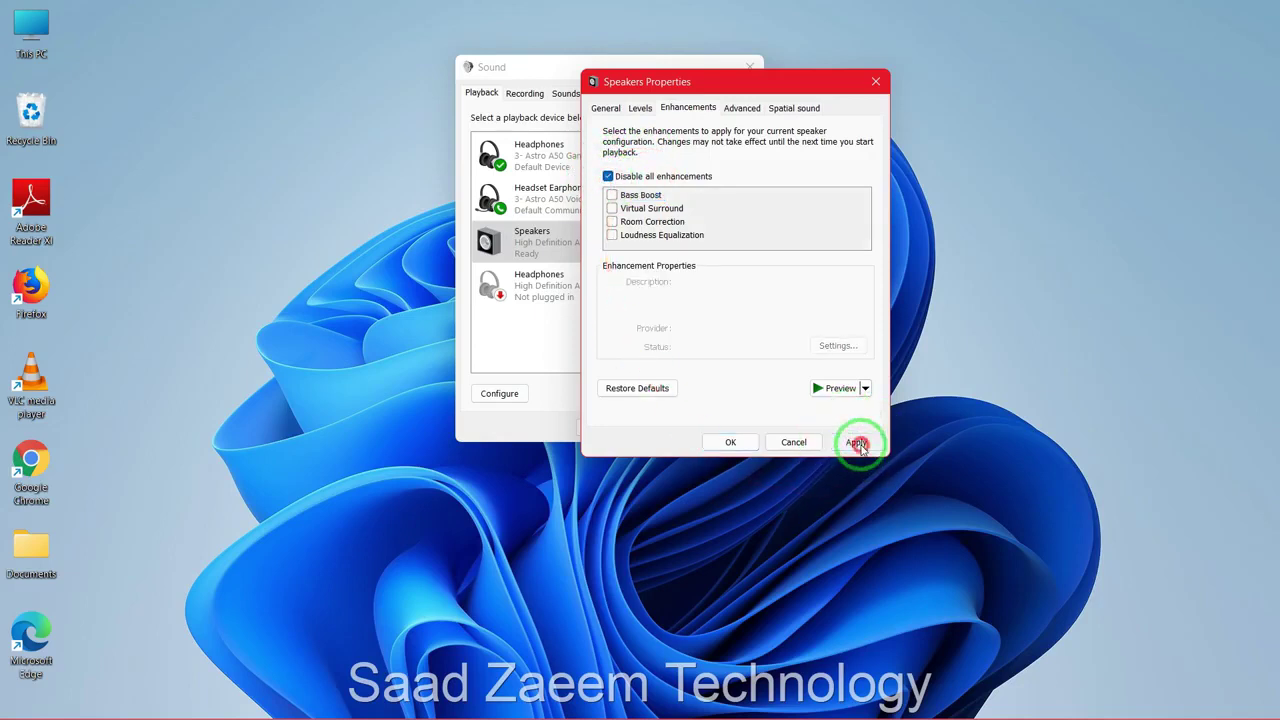
pyautogui.click(857, 443)
pyautogui.click(738, 108)
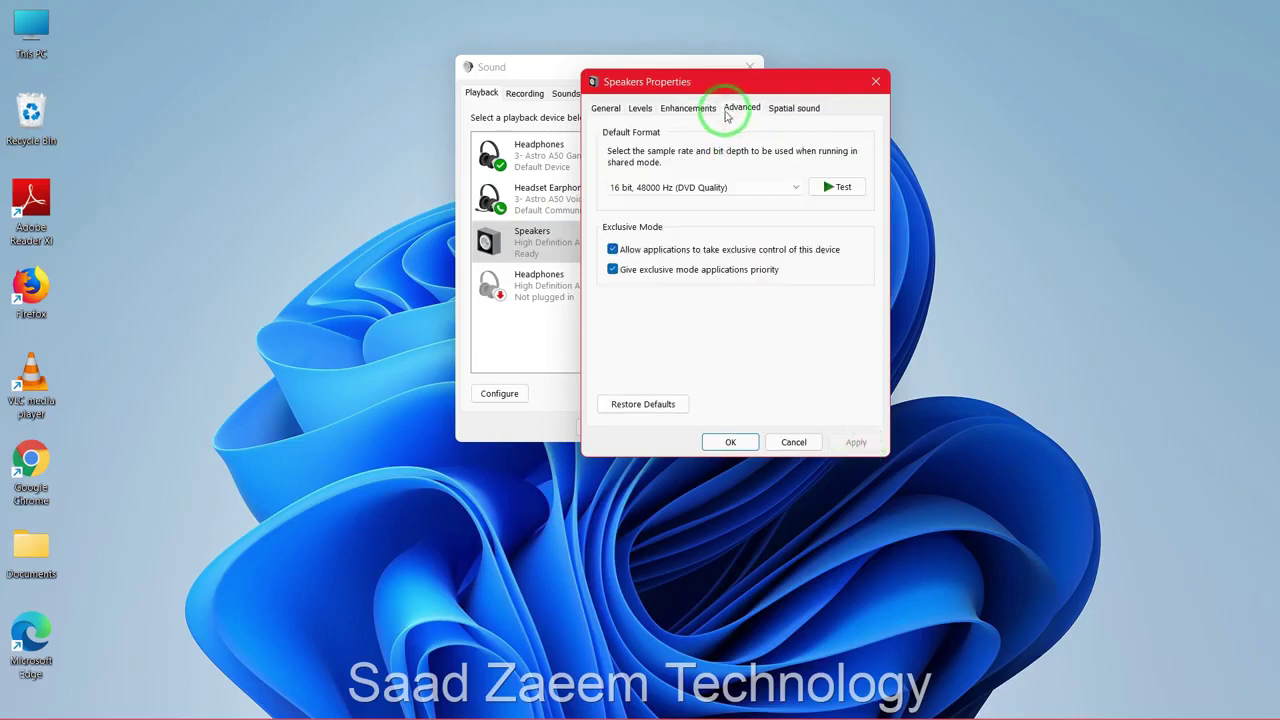
pyautogui.click(685, 109)
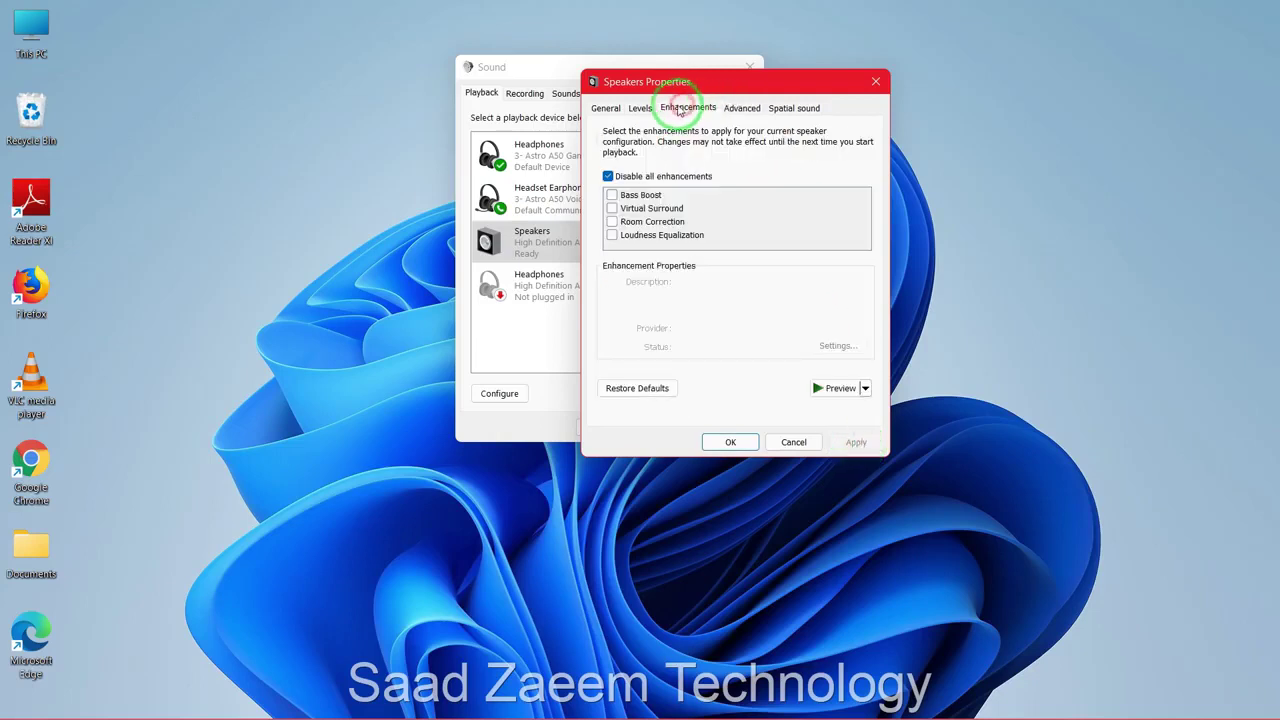
pyautogui.click(649, 110)
pyautogui.click(757, 104)
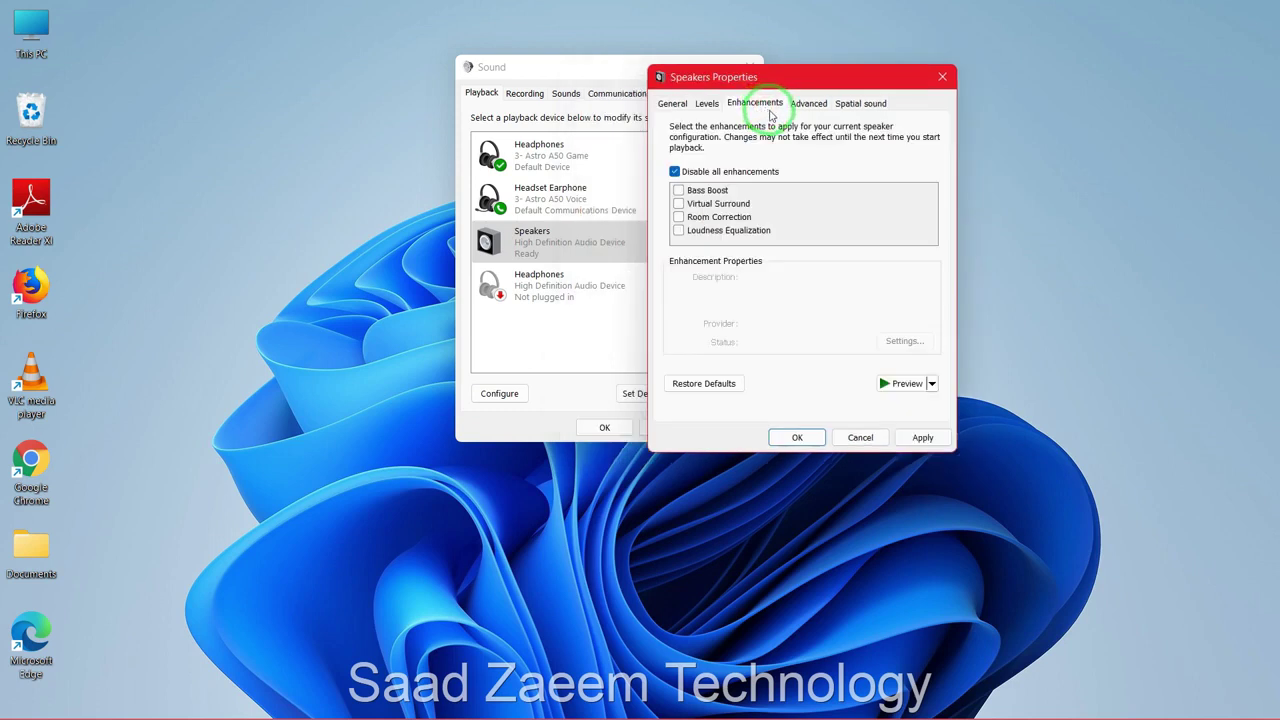
# On the Advanced tab, set the default format to 24 bit, 48000 Hz and play a test tone.
pyautogui.click(800, 106)
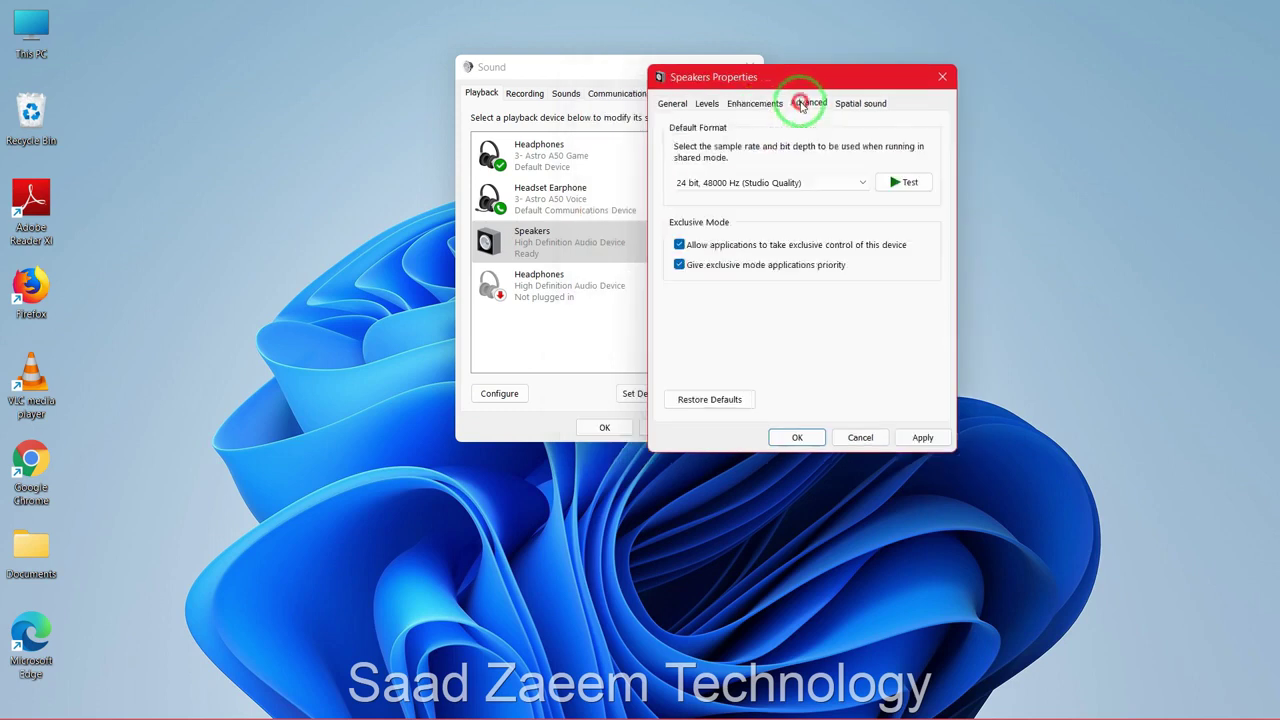
pyautogui.moveTo(810, 88); pyautogui.dragTo(849, 64)
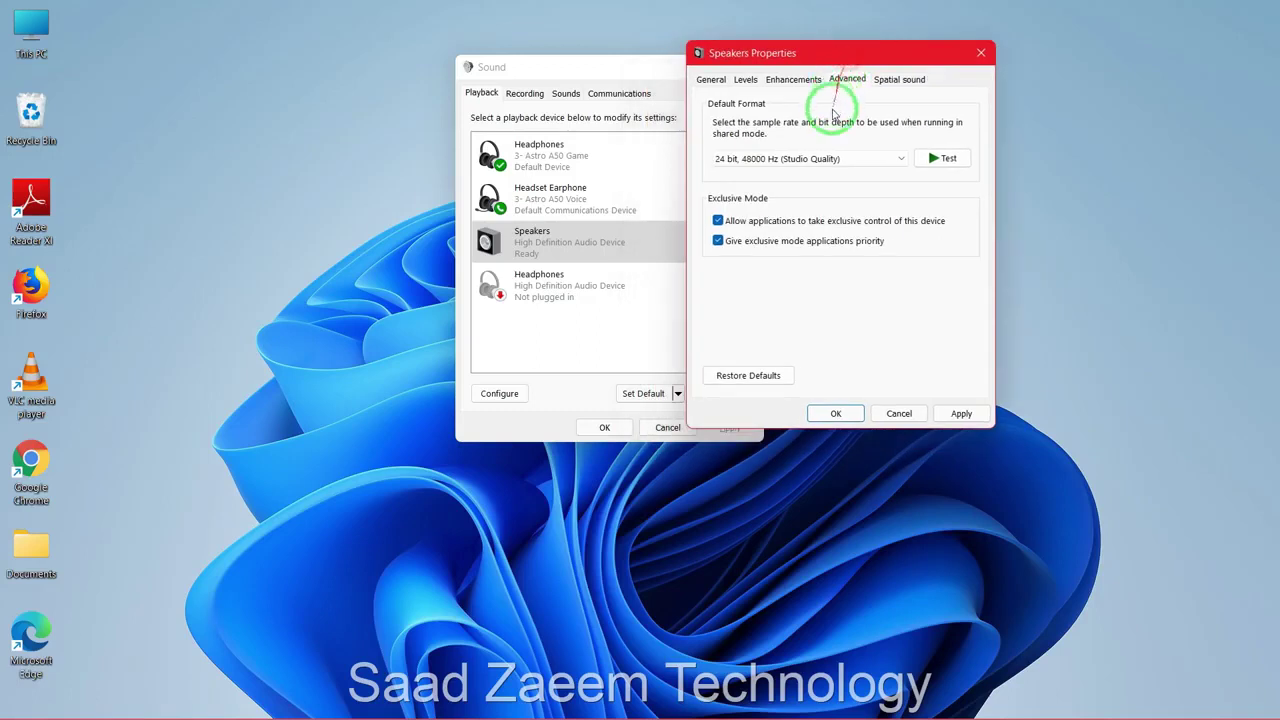
pyautogui.click(833, 158)
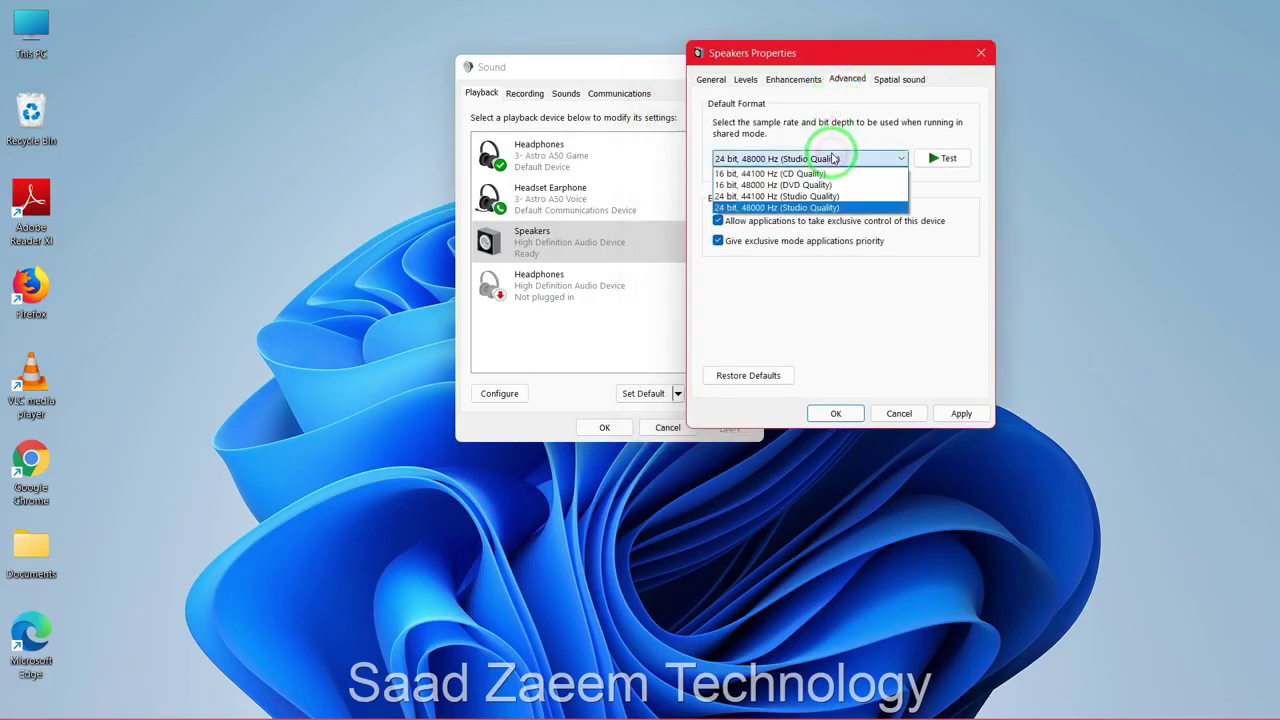
pyautogui.click(740, 208)
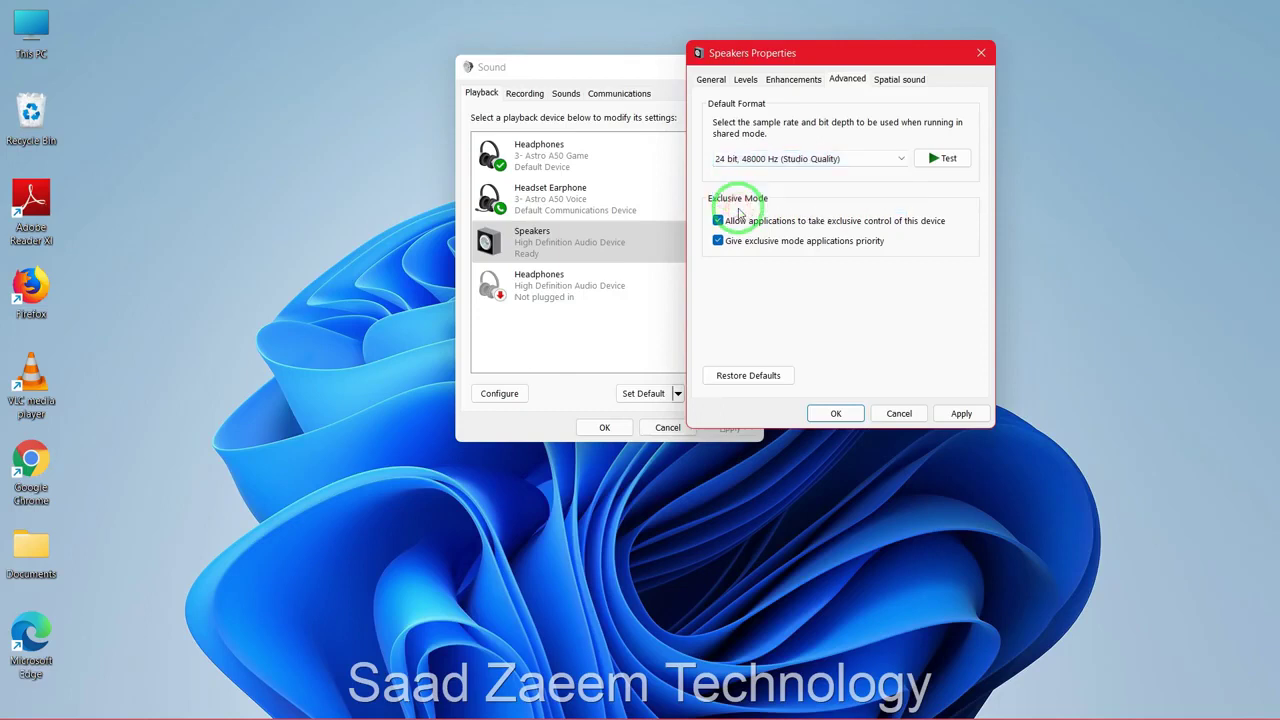
pyautogui.moveTo(786, 54); pyautogui.dragTo(865, 68)
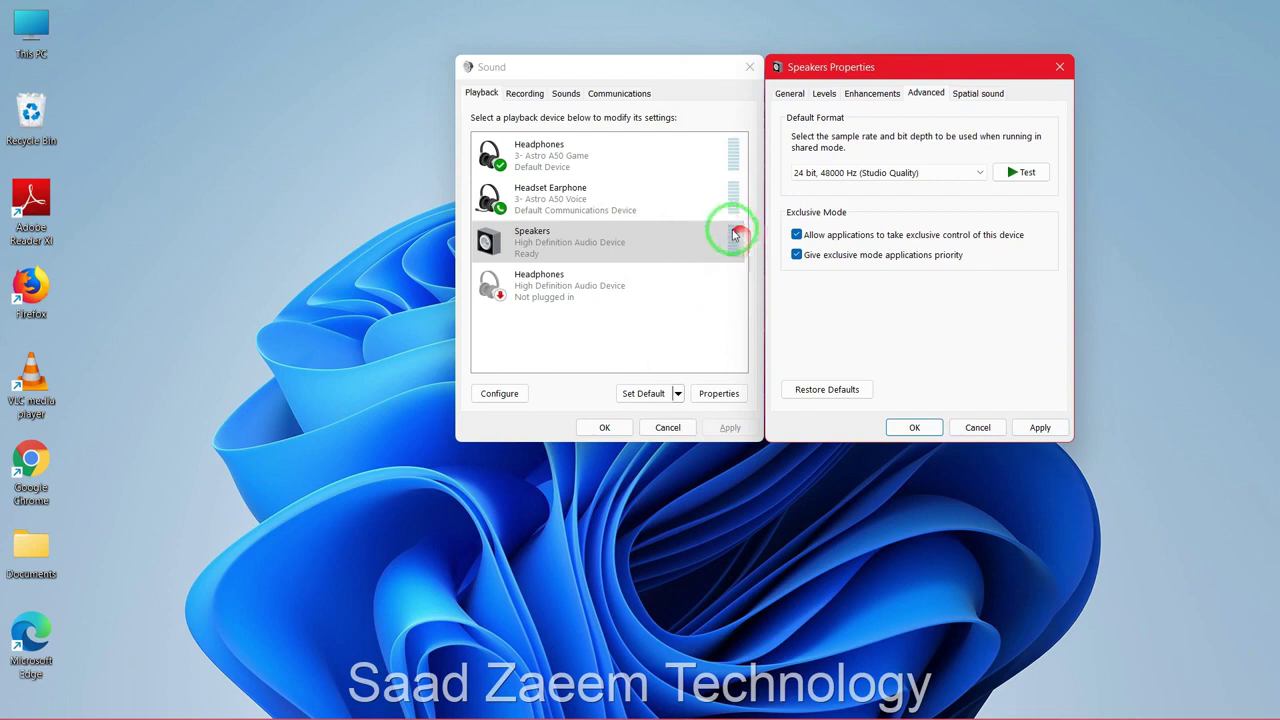
pyautogui.click(1030, 170)
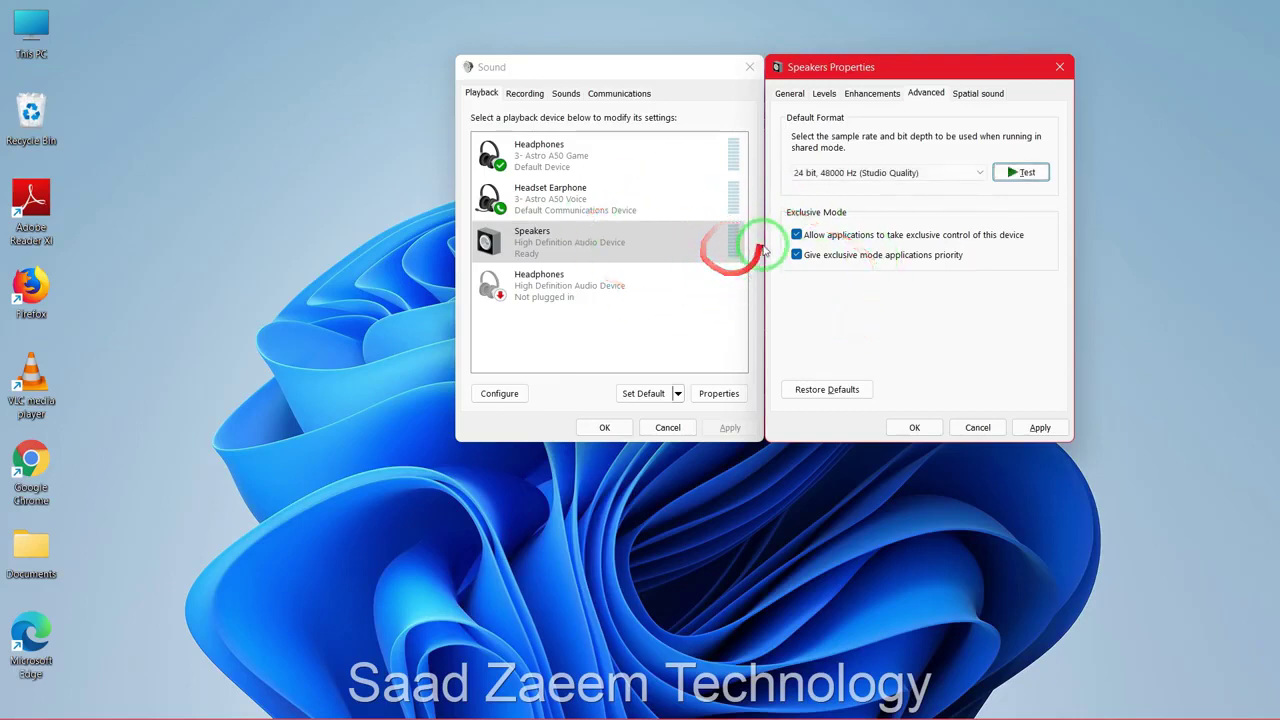
# Try 24 bit 44100 Hz and 16 bit 48000 Hz, then return to 24 bit 48000 Hz.
pyautogui.click(955, 176)
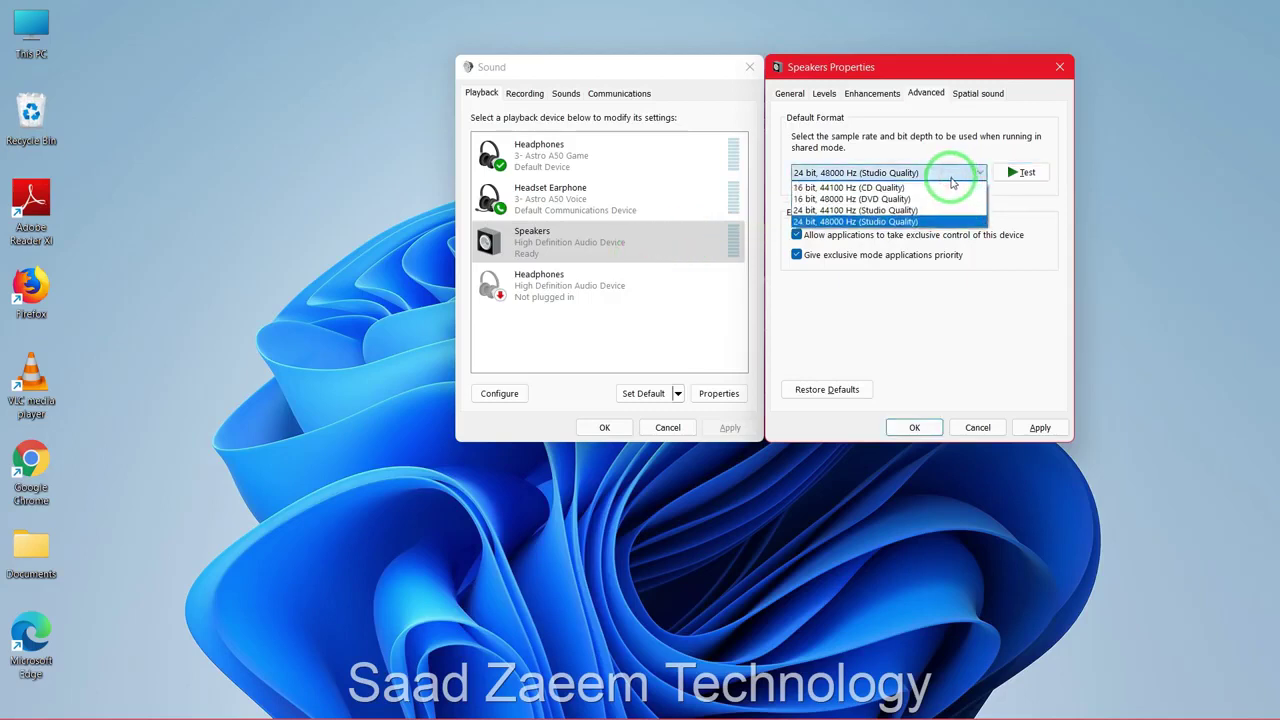
pyautogui.click(905, 211)
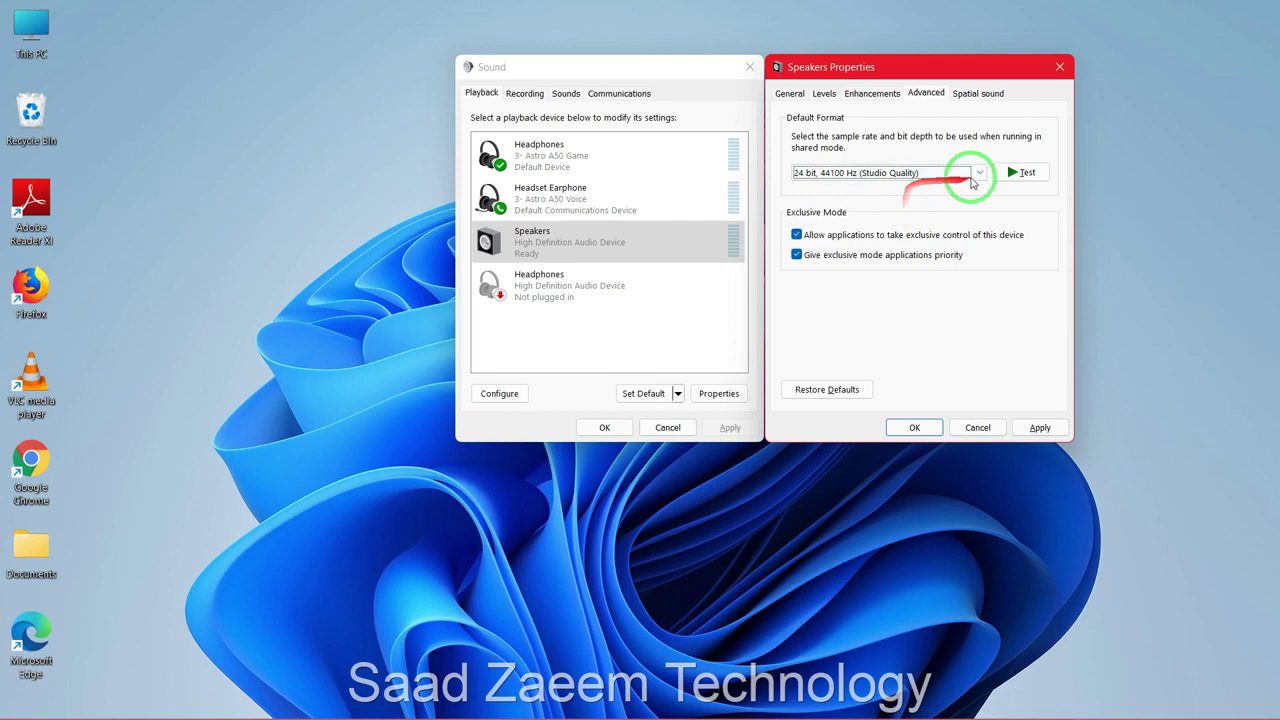
pyautogui.click(1015, 173)
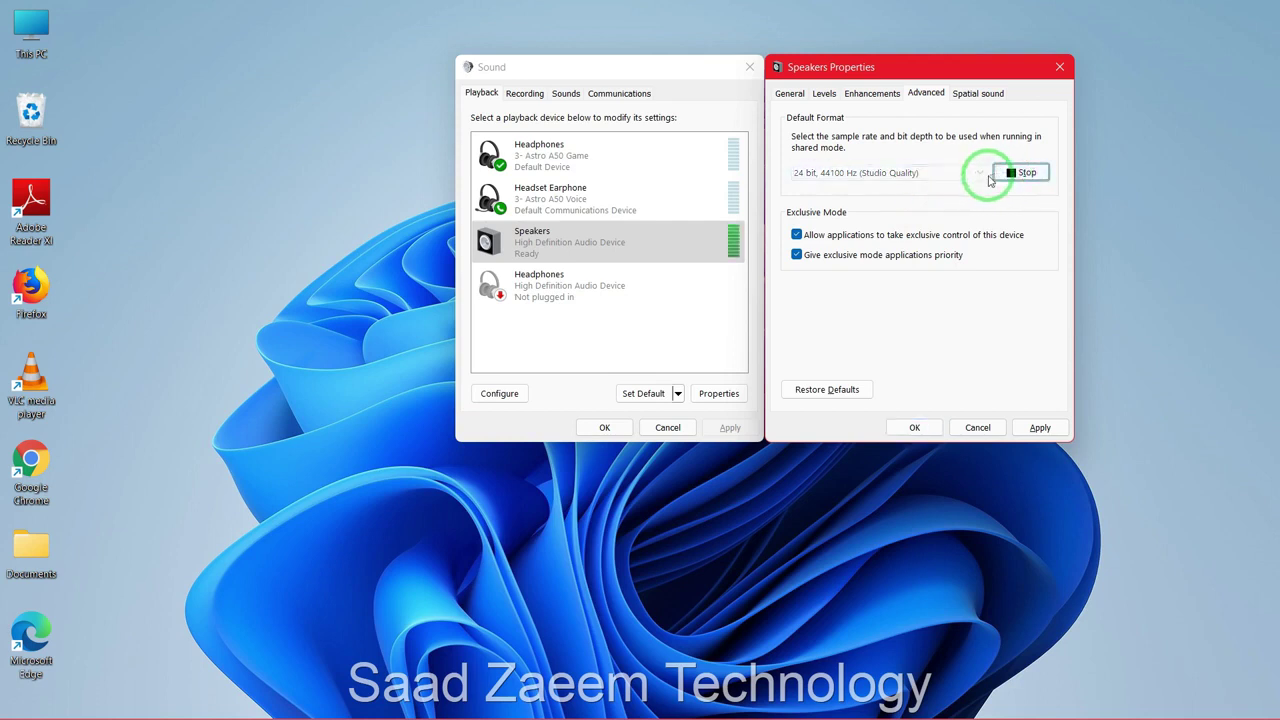
pyautogui.click(971, 173)
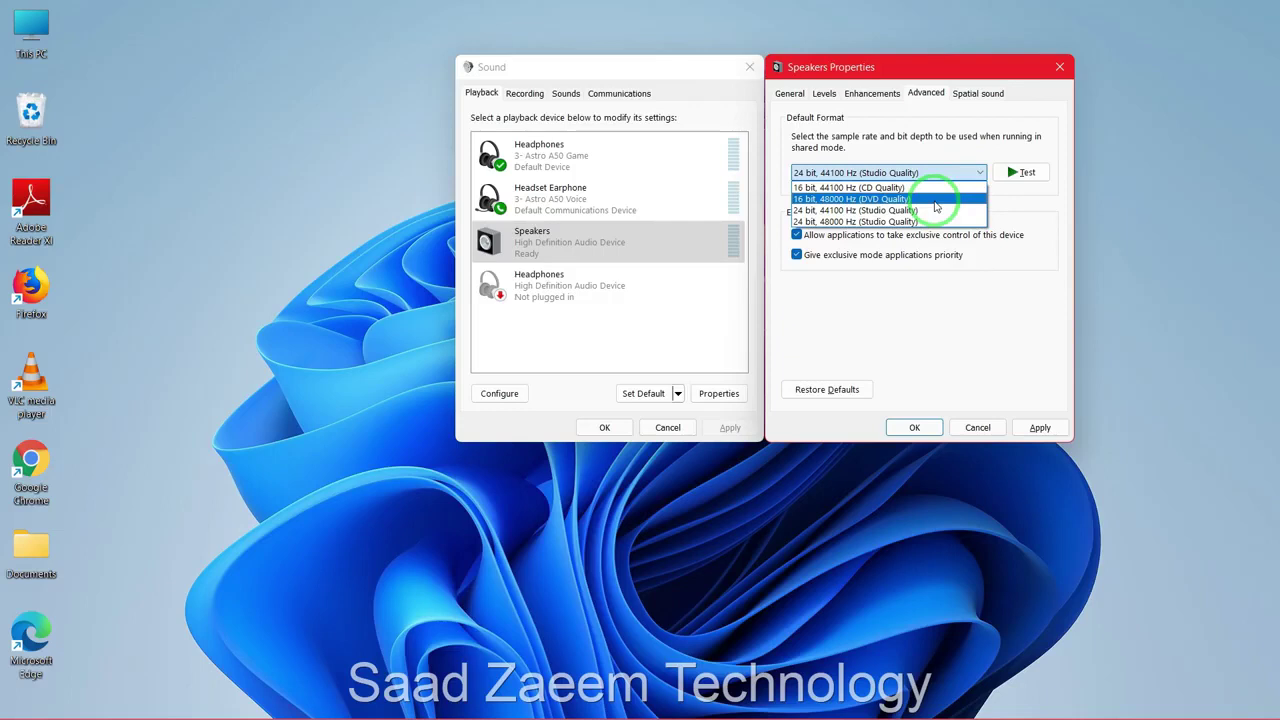
pyautogui.click(935, 200)
pyautogui.click(940, 173)
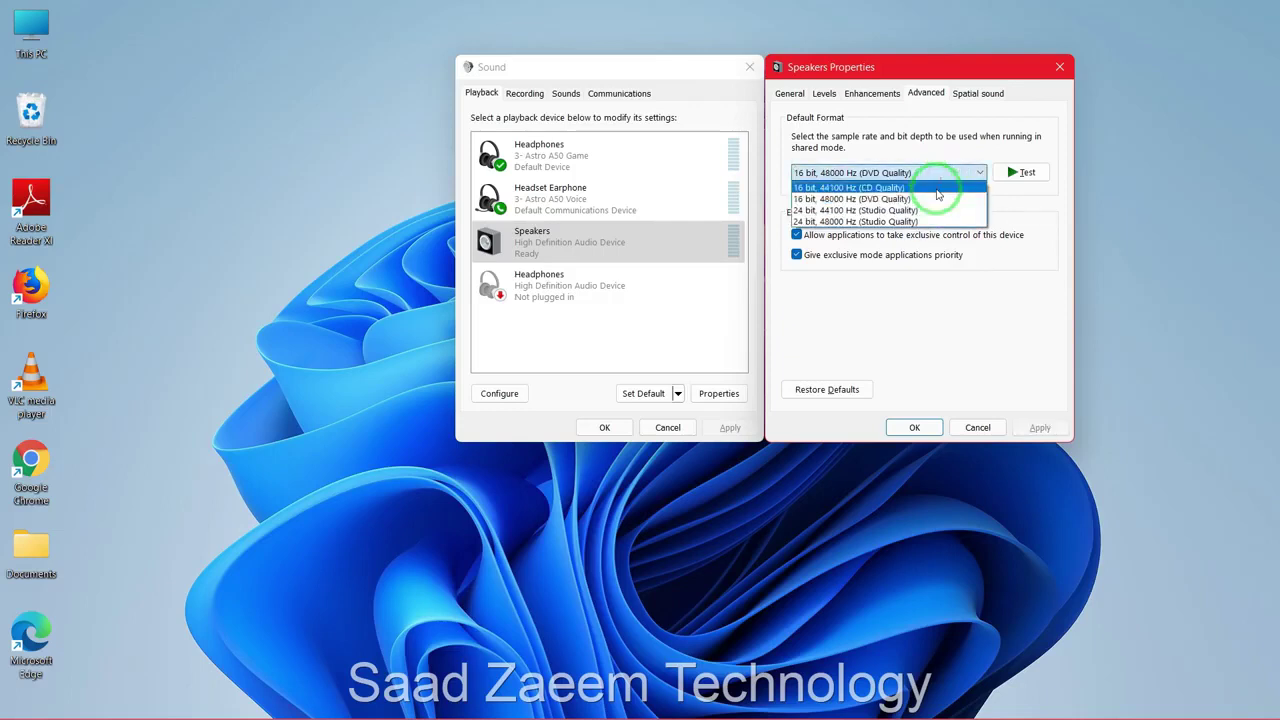
pyautogui.click(927, 222)
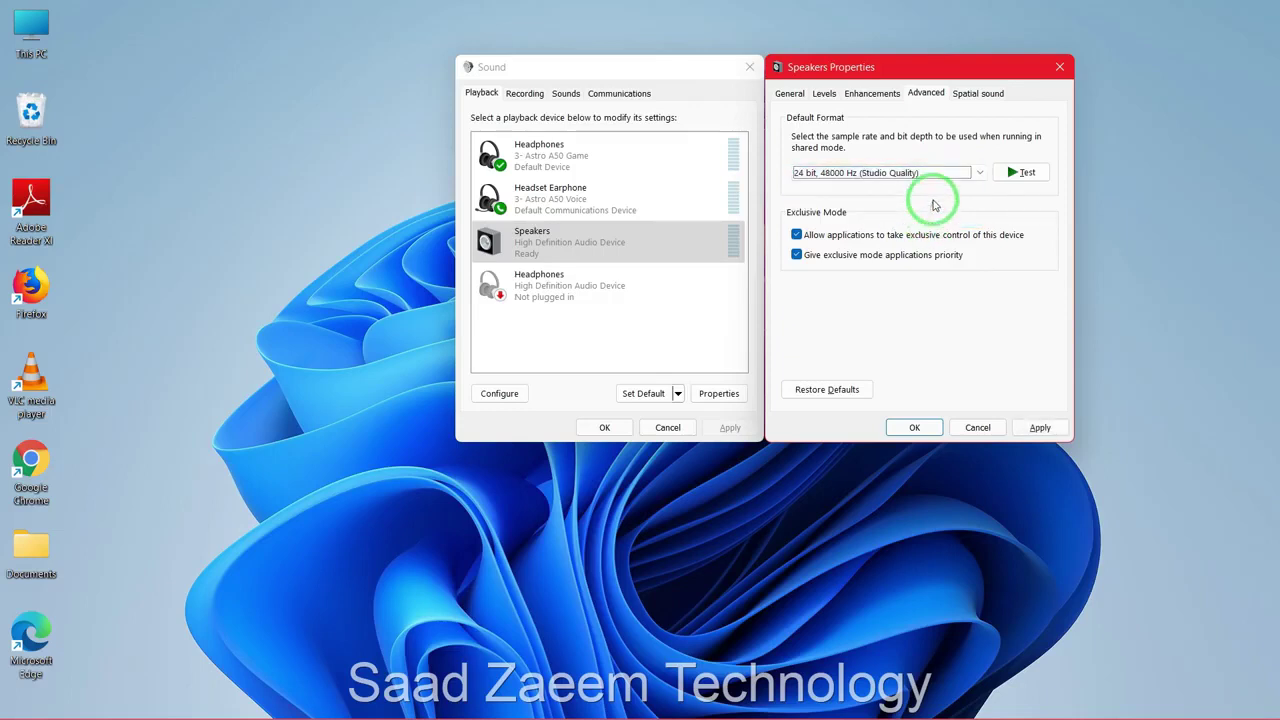
# Apply the 24 bit, 48000 Hz format, confirm with OK, and close the Sound window.
pyautogui.click(1040, 427)
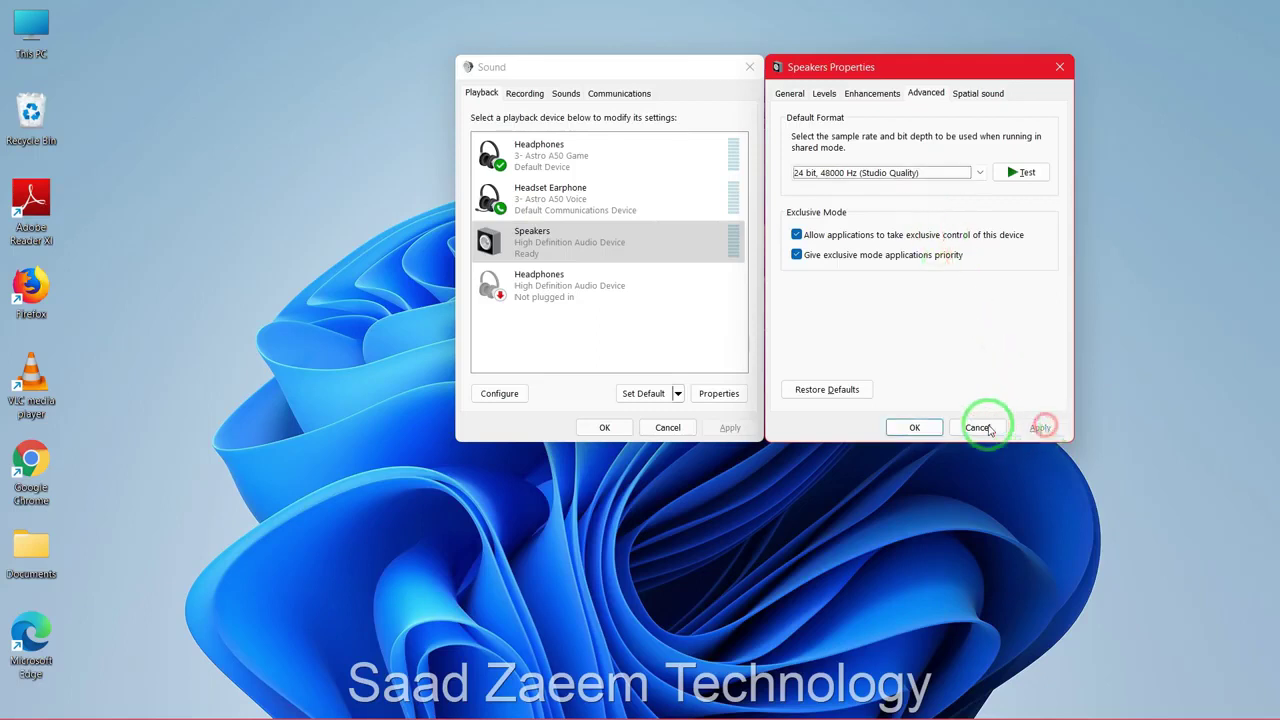
pyautogui.click(914, 427)
pyautogui.click(750, 66)
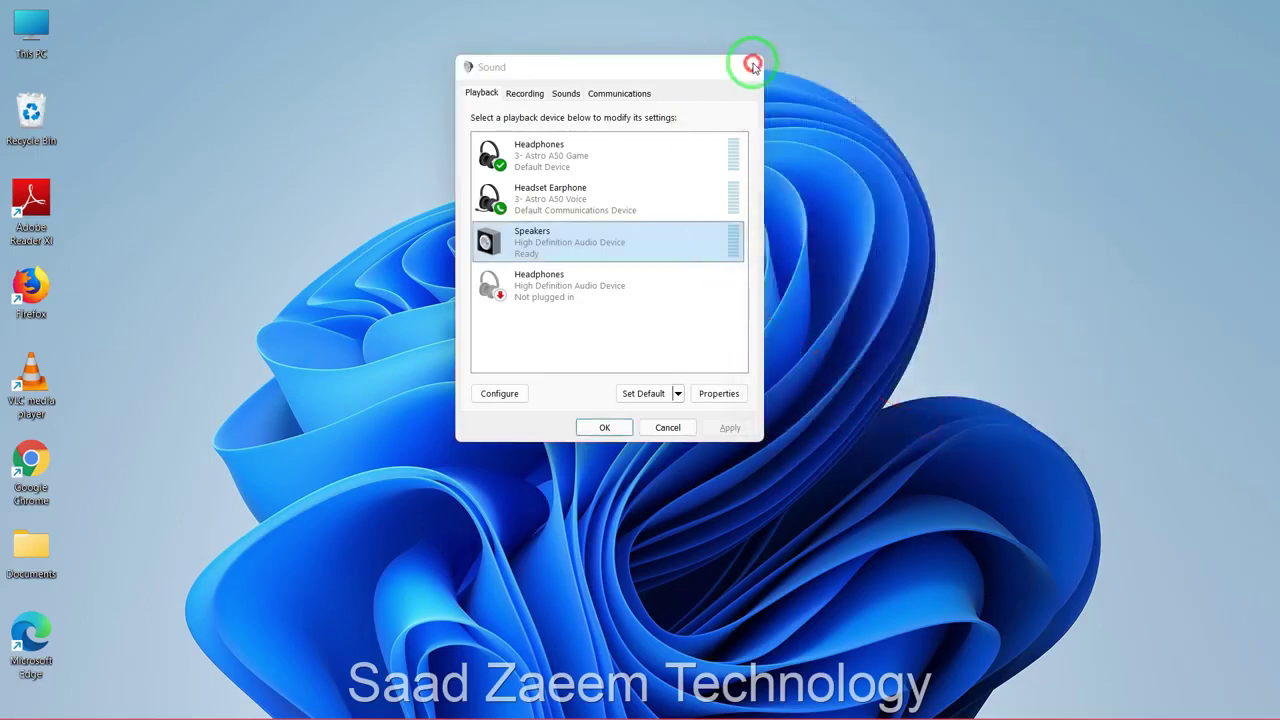